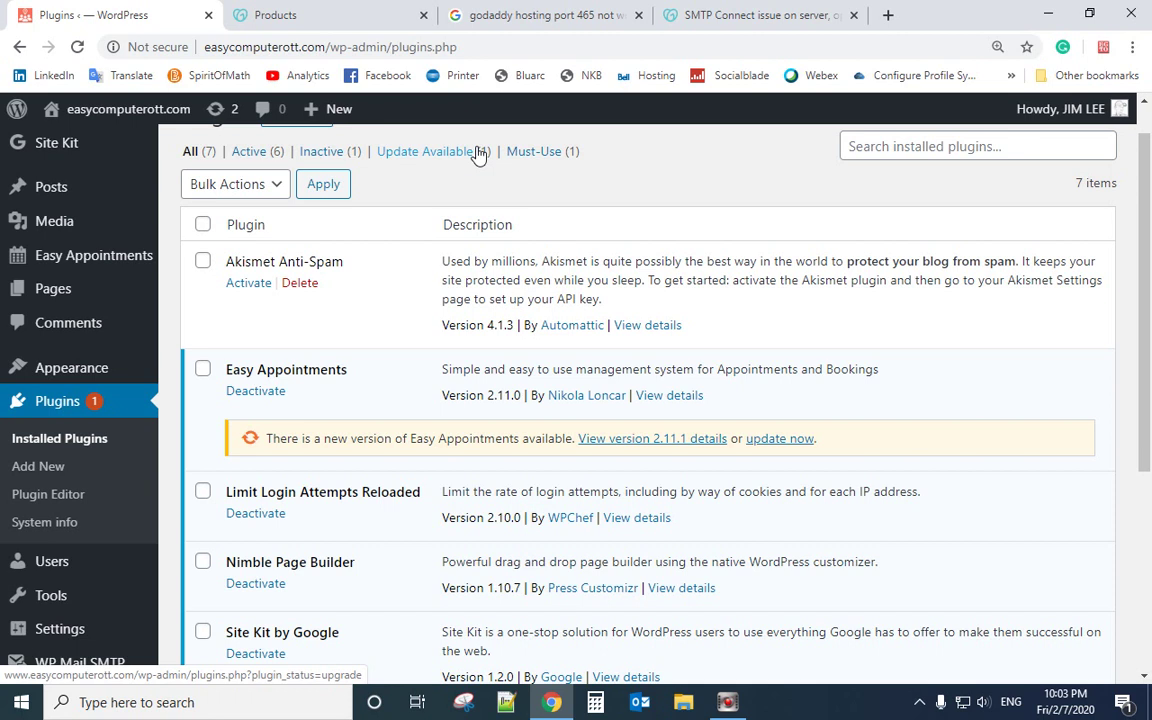
Step: Inspect the WP Mail SMTP plugin details, selecting 'Mail SMTP' in its title, then close them
scroll(521, 330, down, 3)
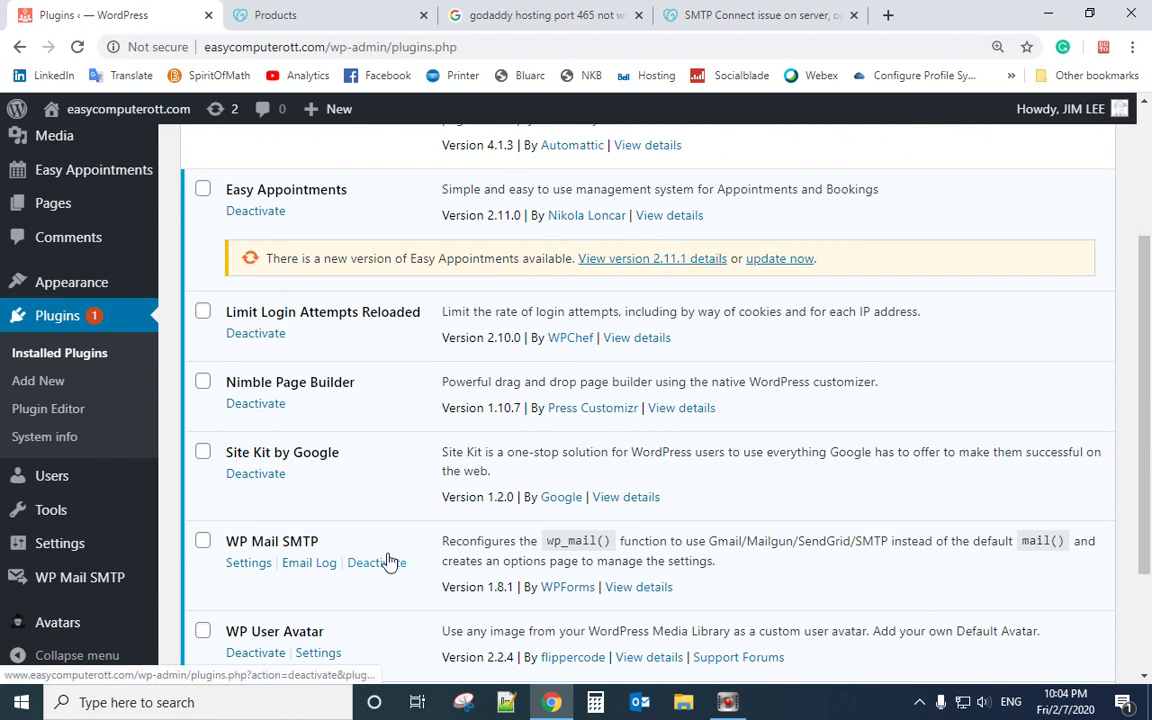
mouse_move(20, 117)
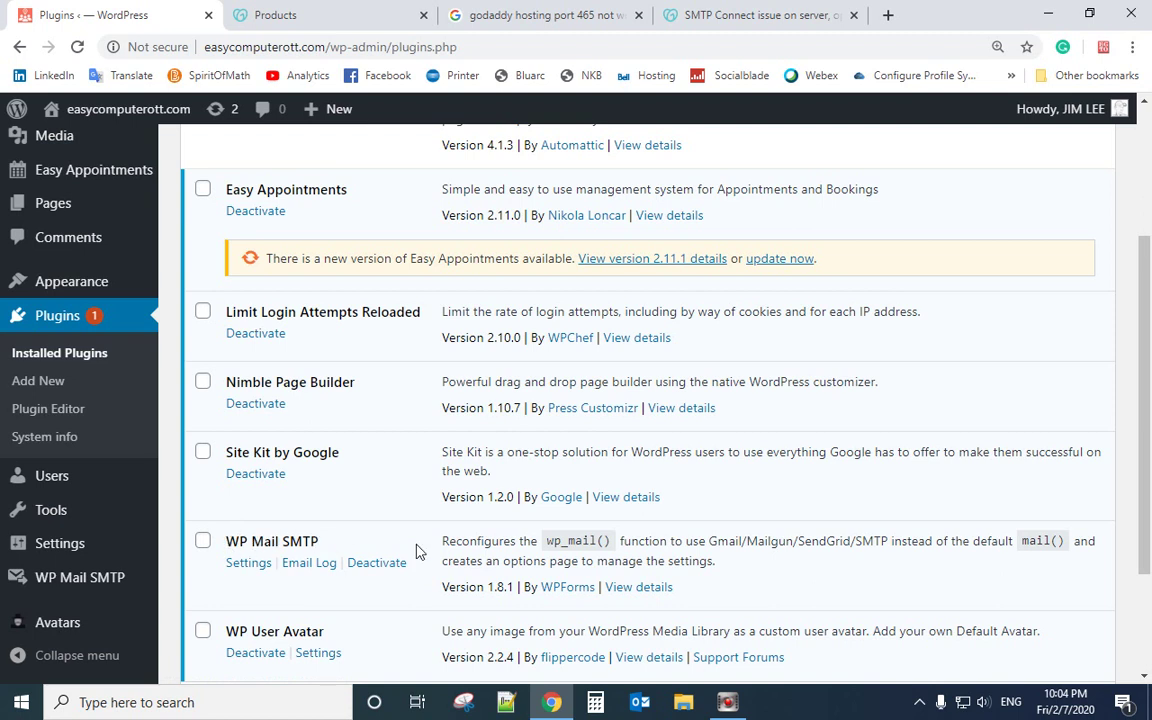
click(648, 589)
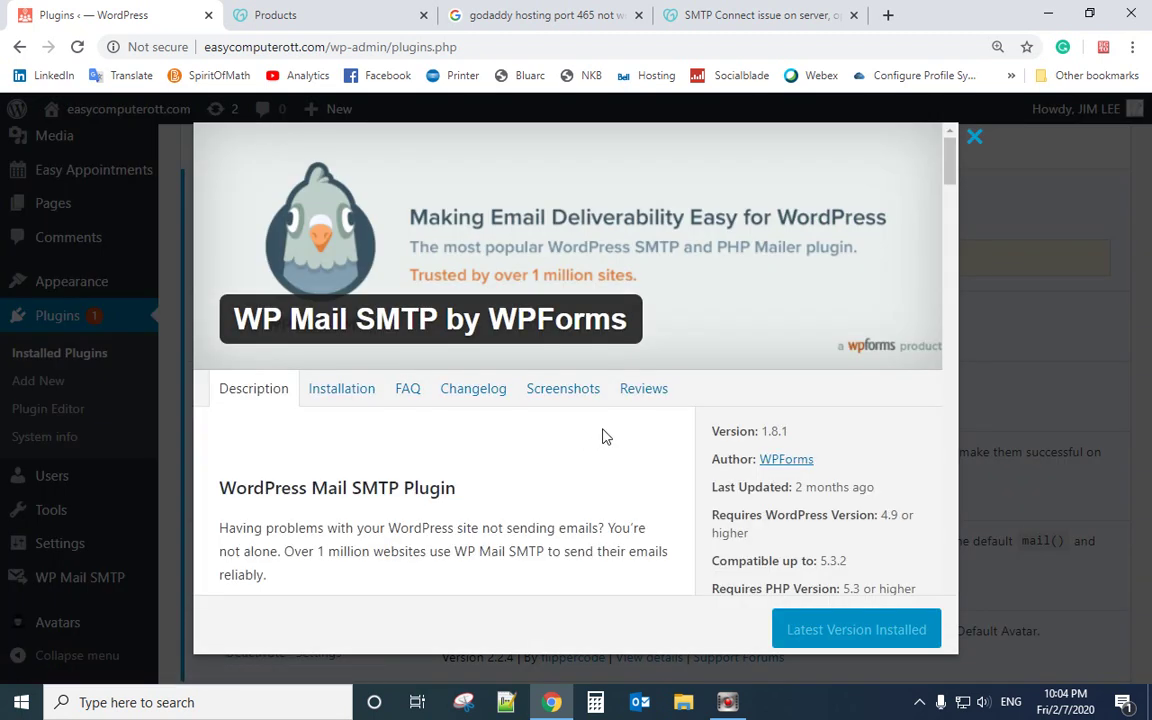
scroll(575, 423, down, 1)
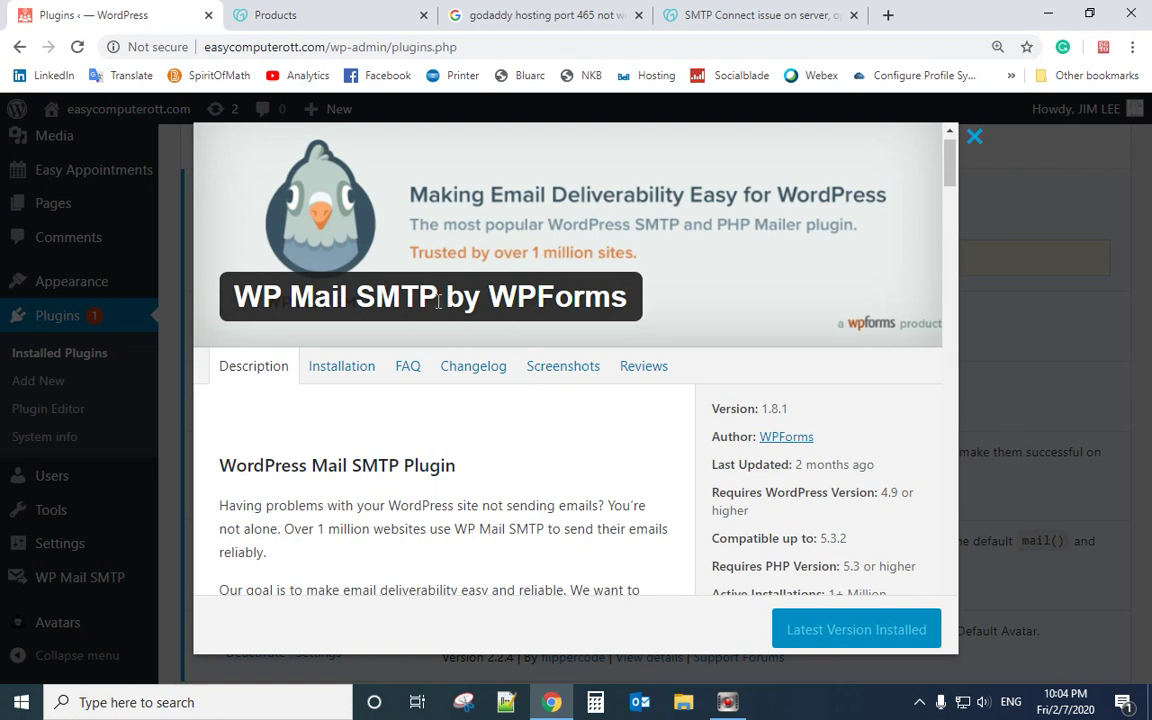
drag(438, 301, 296, 304)
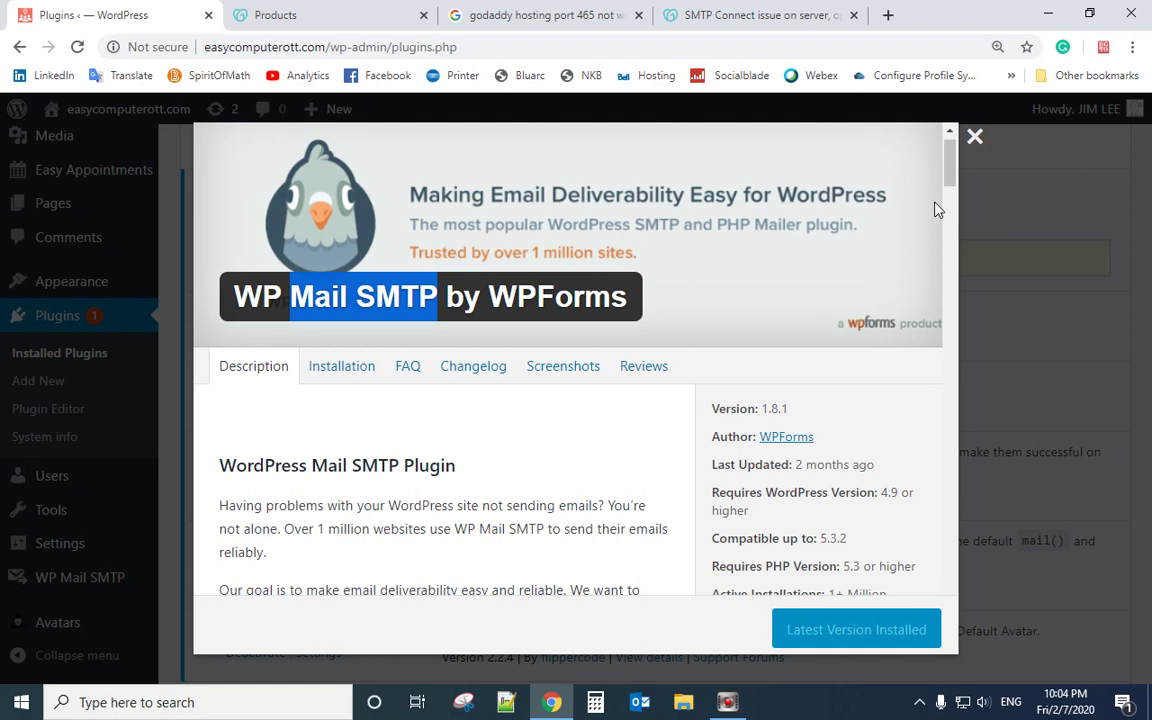
click(976, 137)
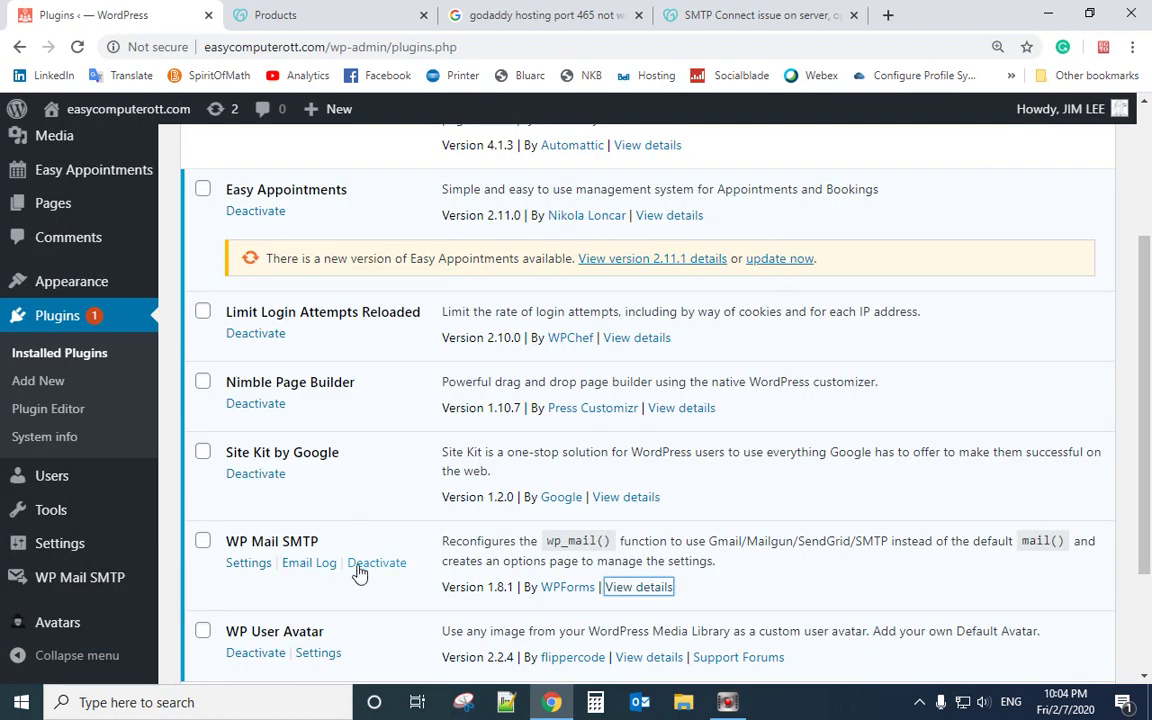
Step: Check the From Email address in WP Mail SMTP settings, then switch to GoDaddy's Products page
scroll(274, 543, down, 1)
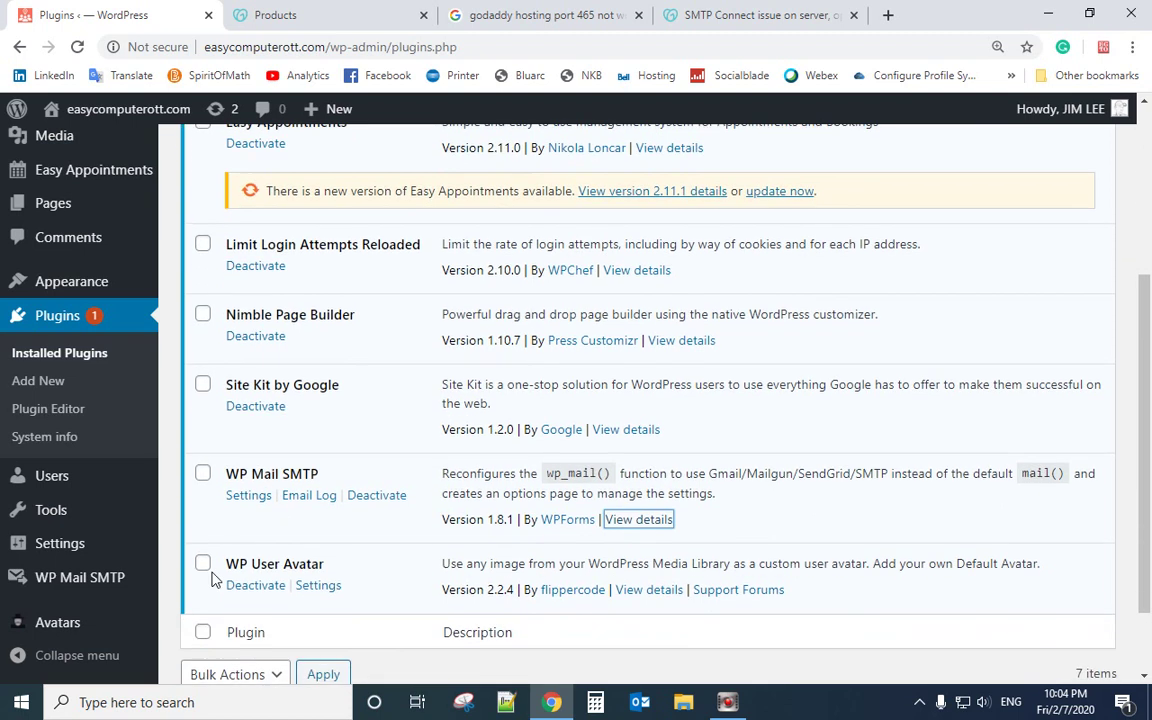
mouse_move(85, 532)
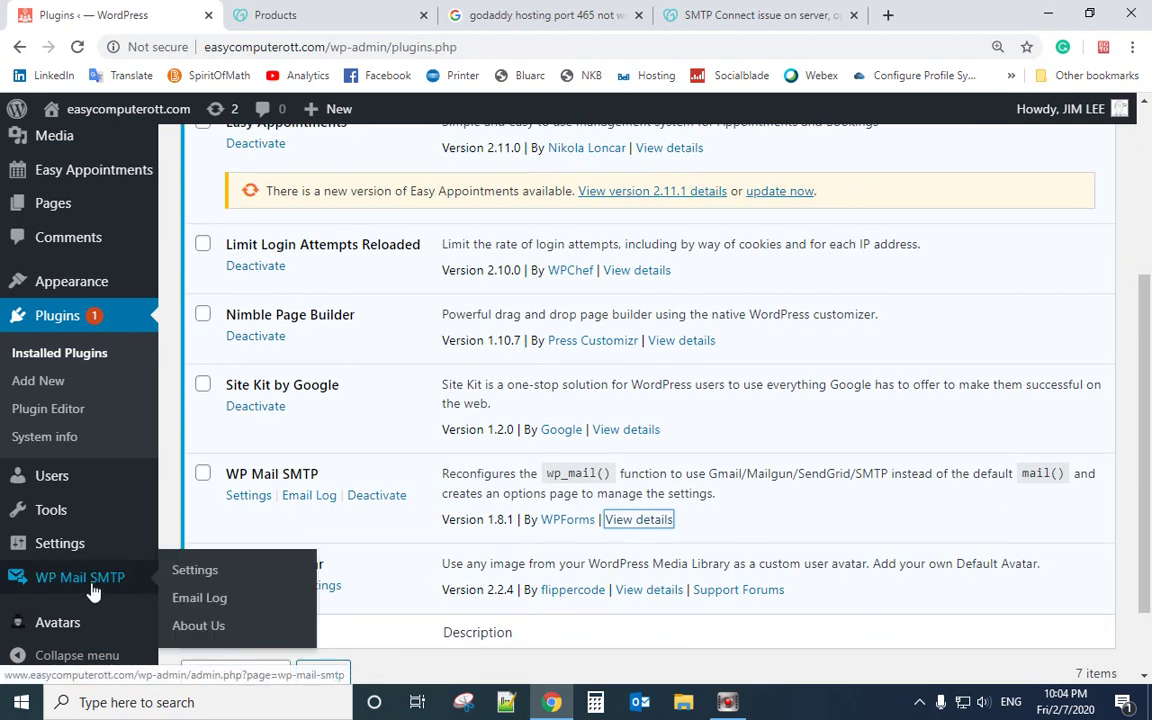
click(193, 570)
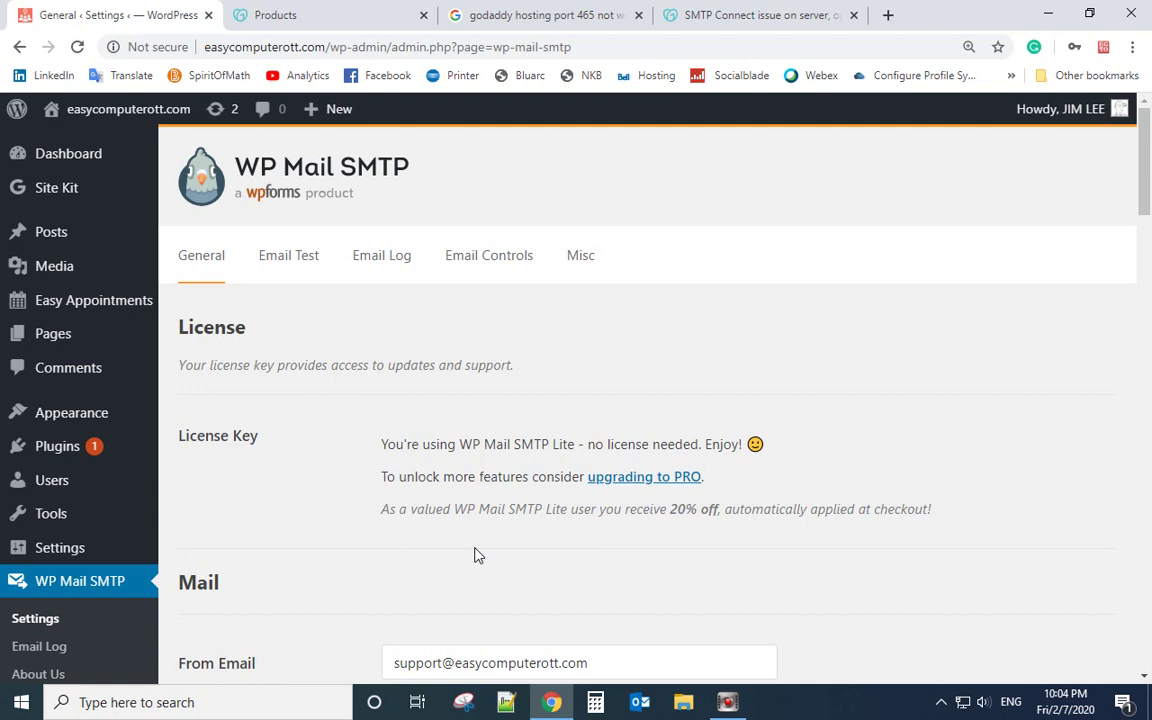
scroll(474, 552, down, 2)
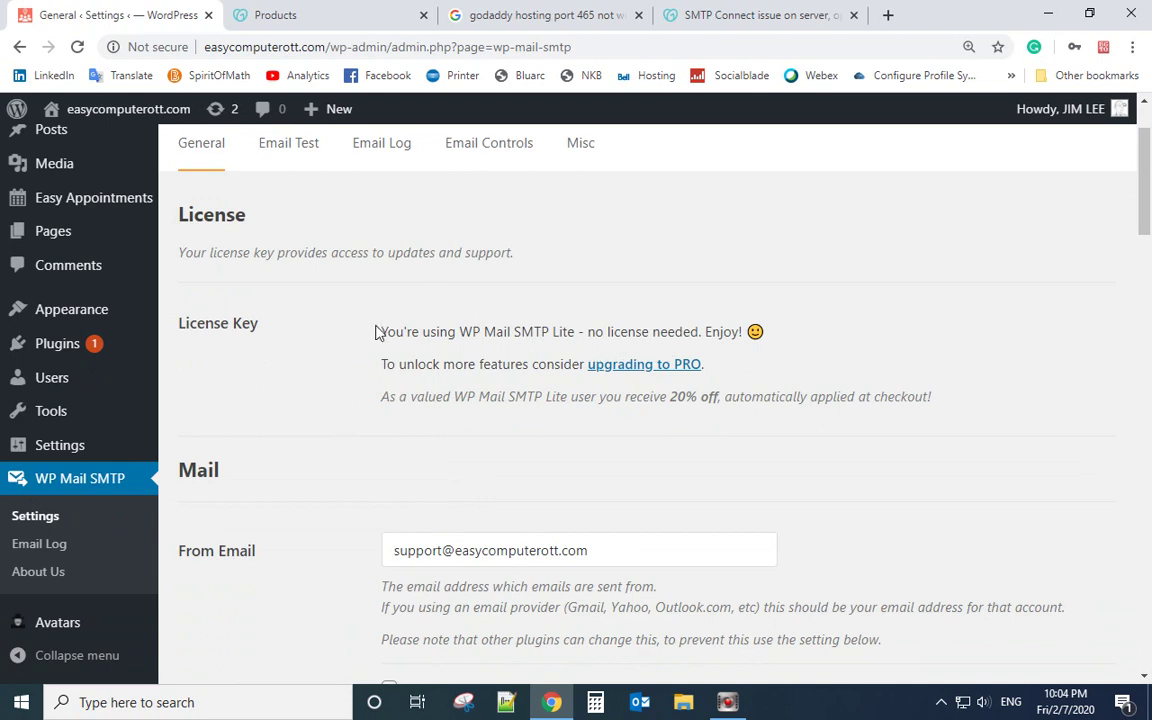
scroll(552, 346, down, 2)
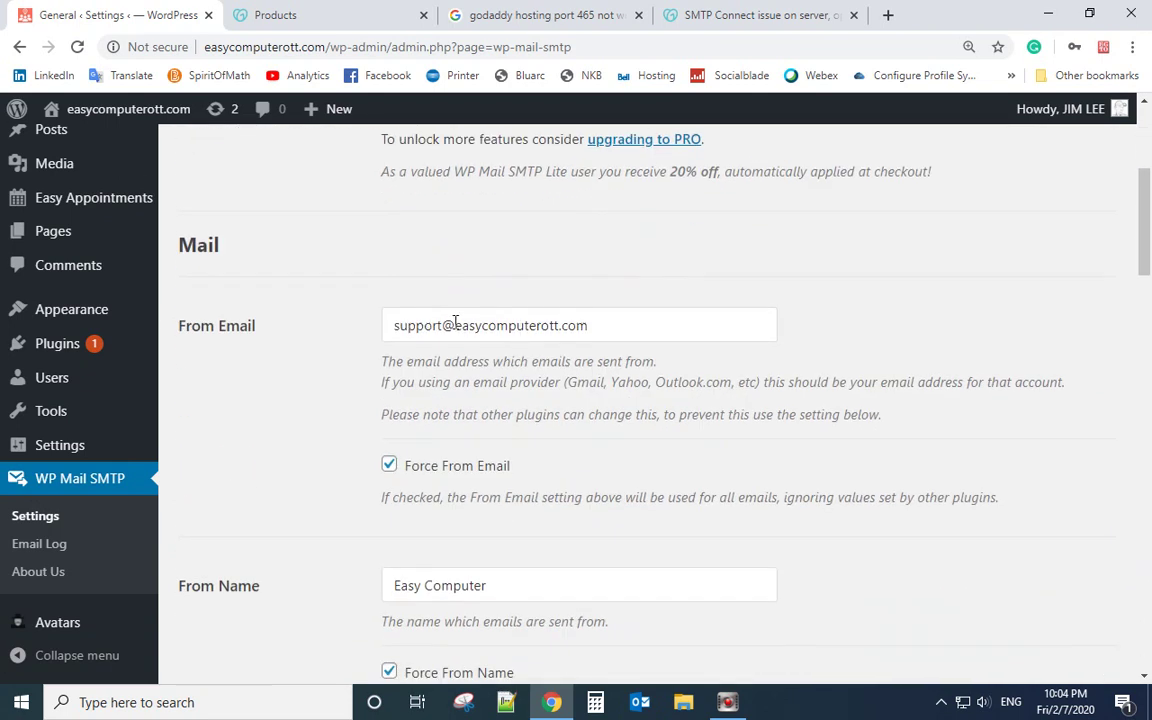
triple_click(450, 322)
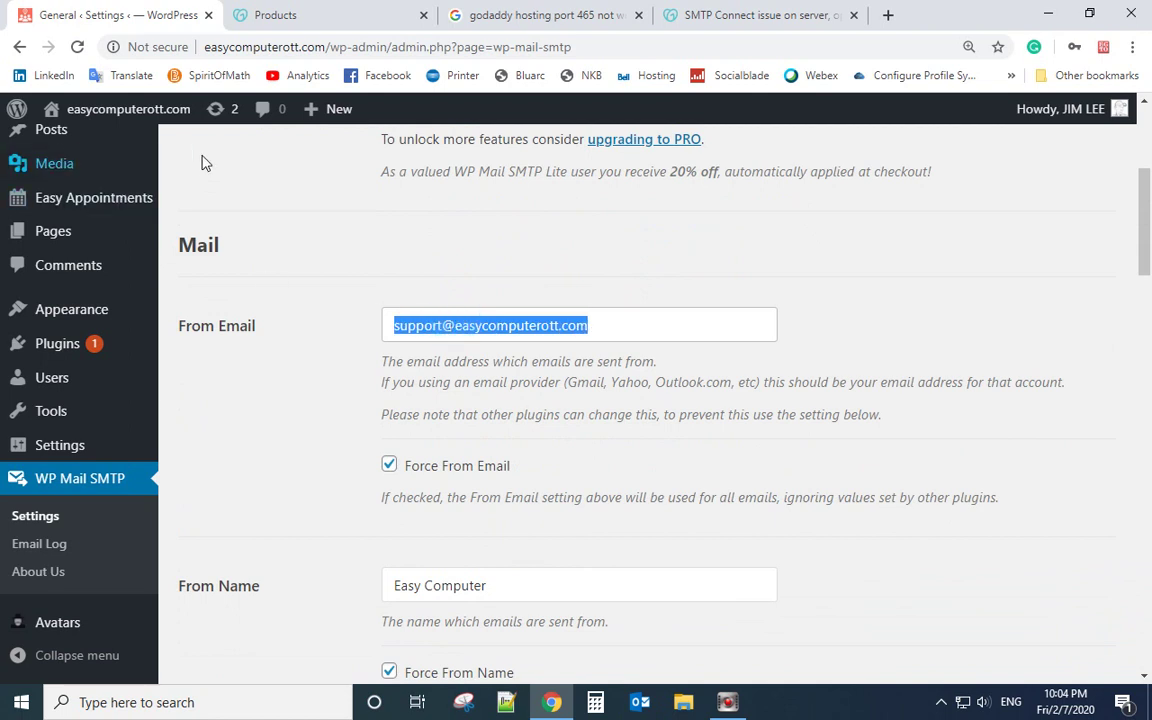
click(290, 15)
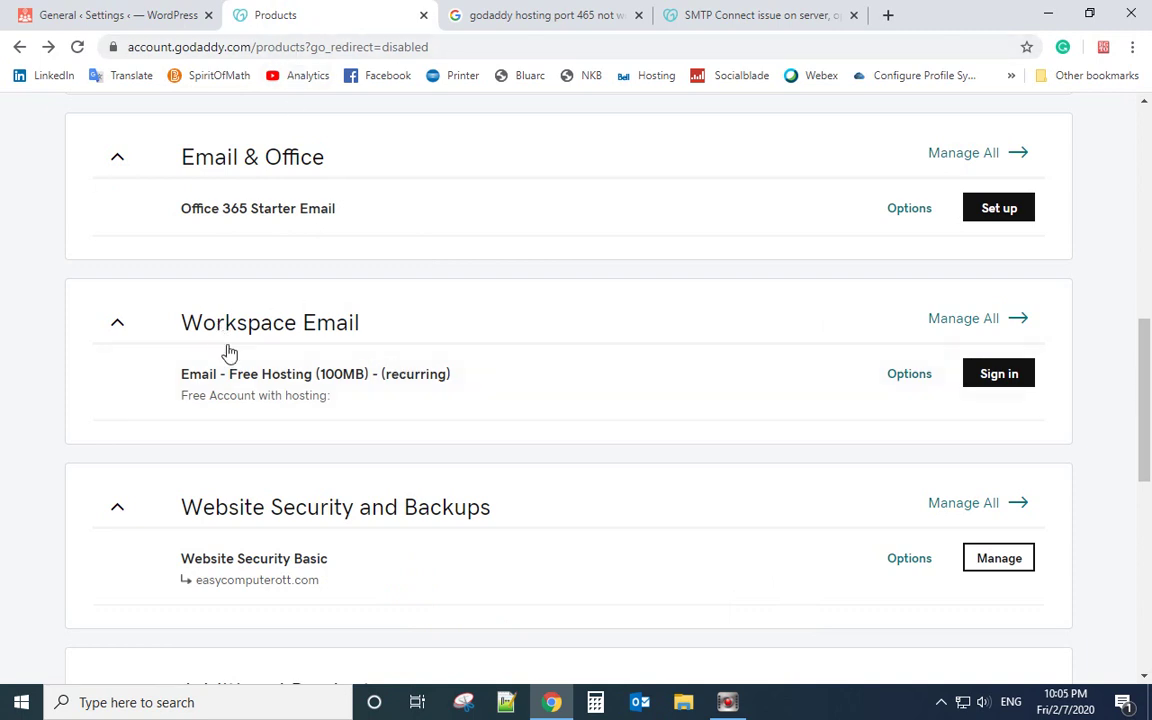
Step: List only the Workspace Email accounts in Workspace Control Center, briefly rechecking the WordPress From Email
click(960, 320)
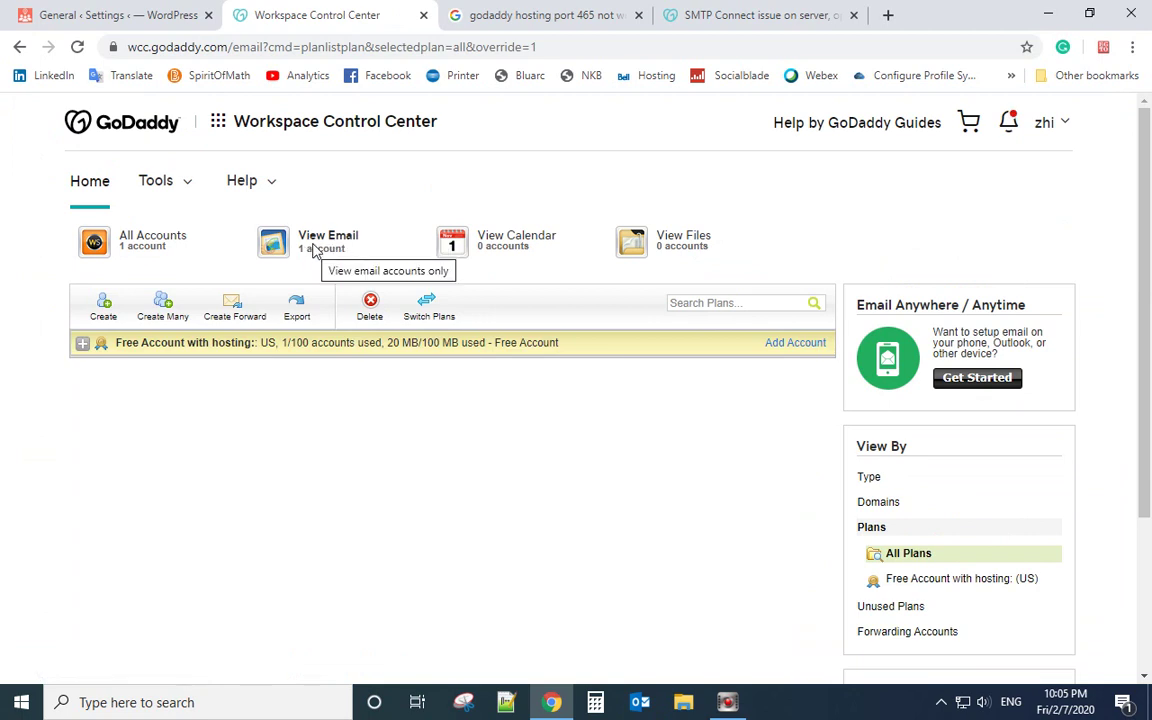
click(286, 246)
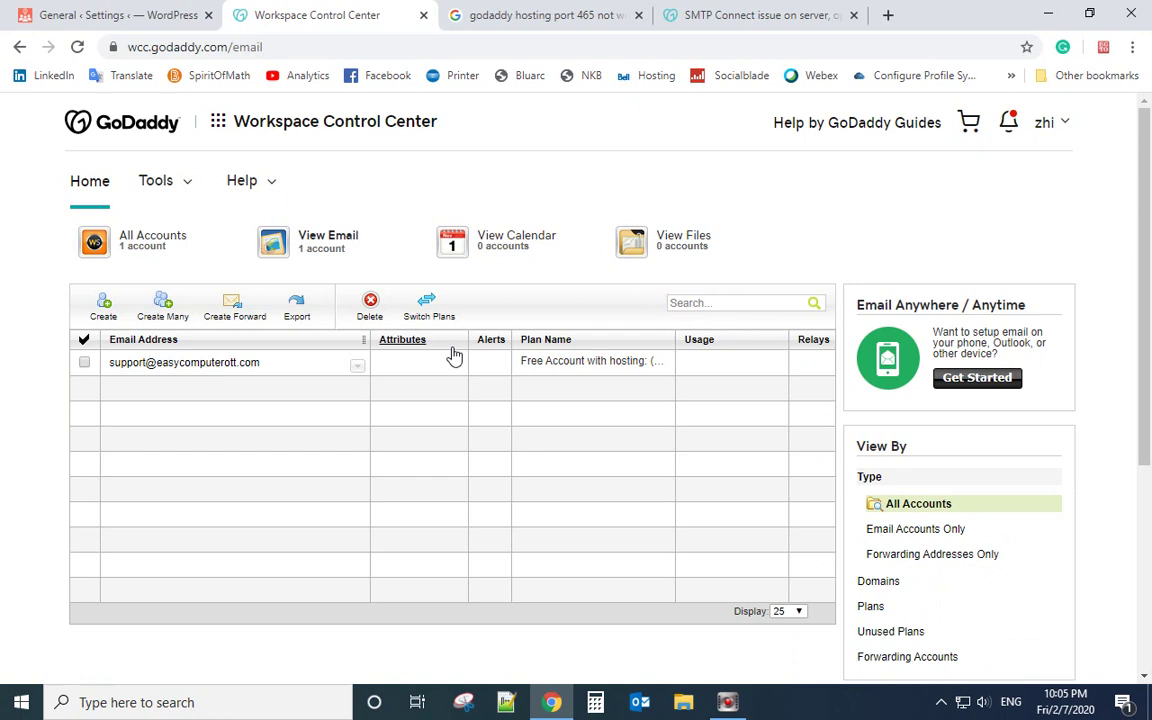
mouse_move(357, 366)
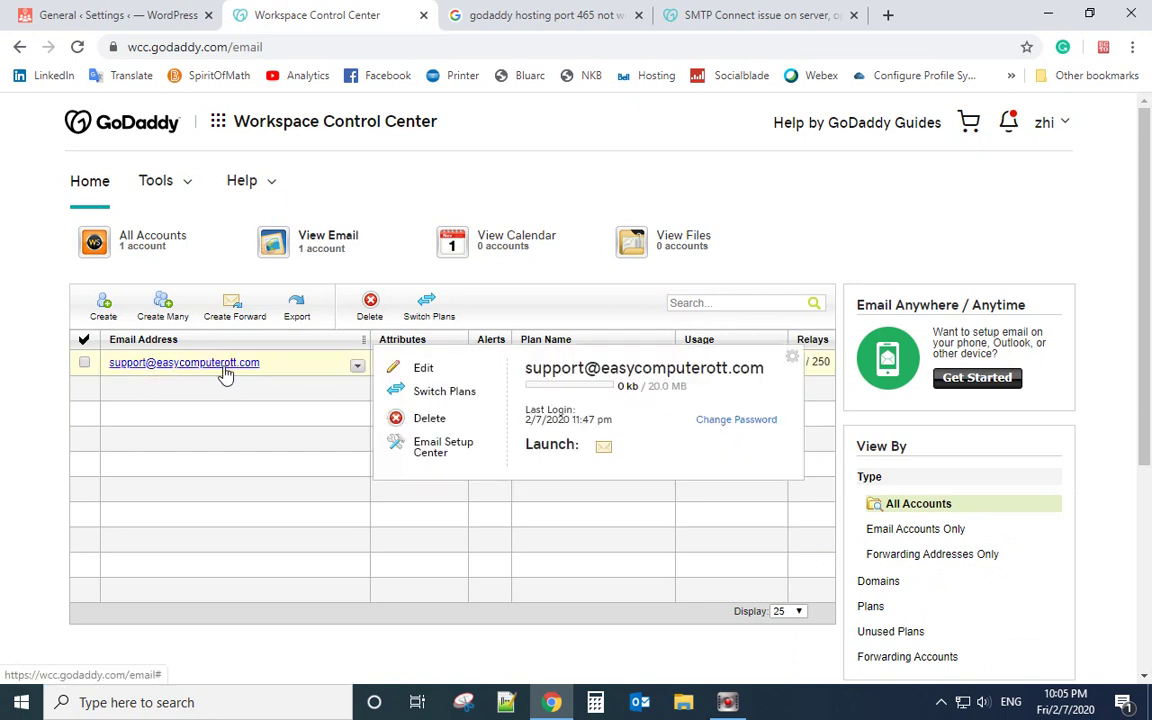
click(123, 12)
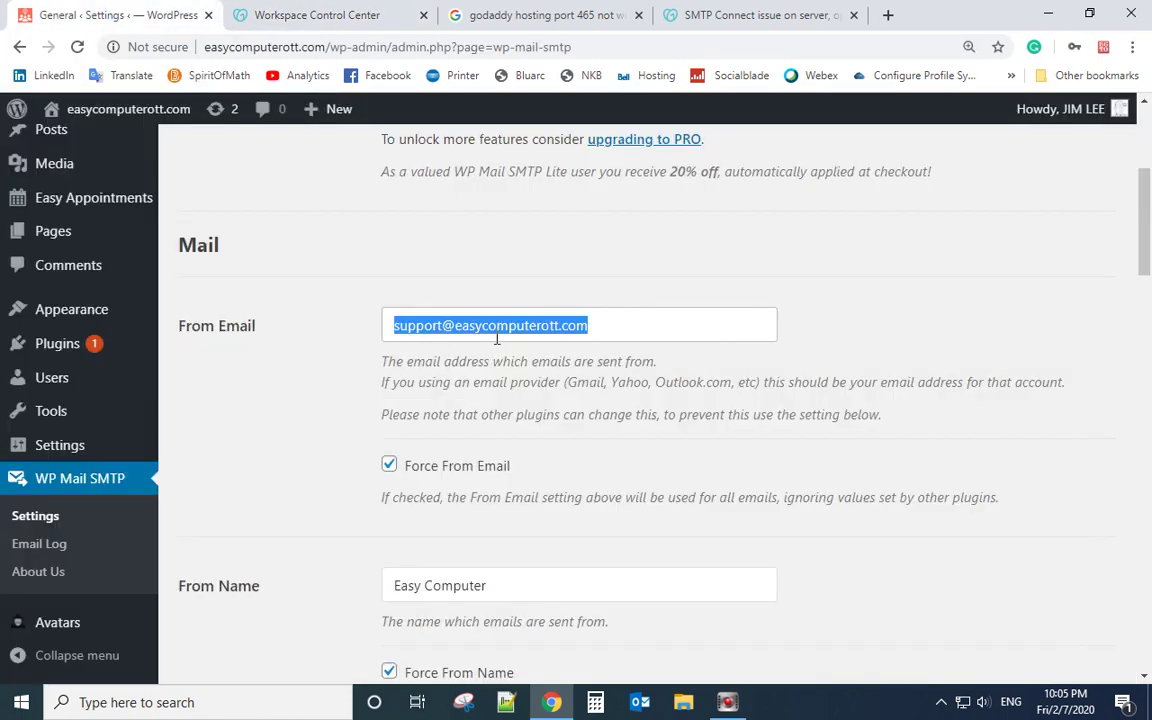
click(470, 302)
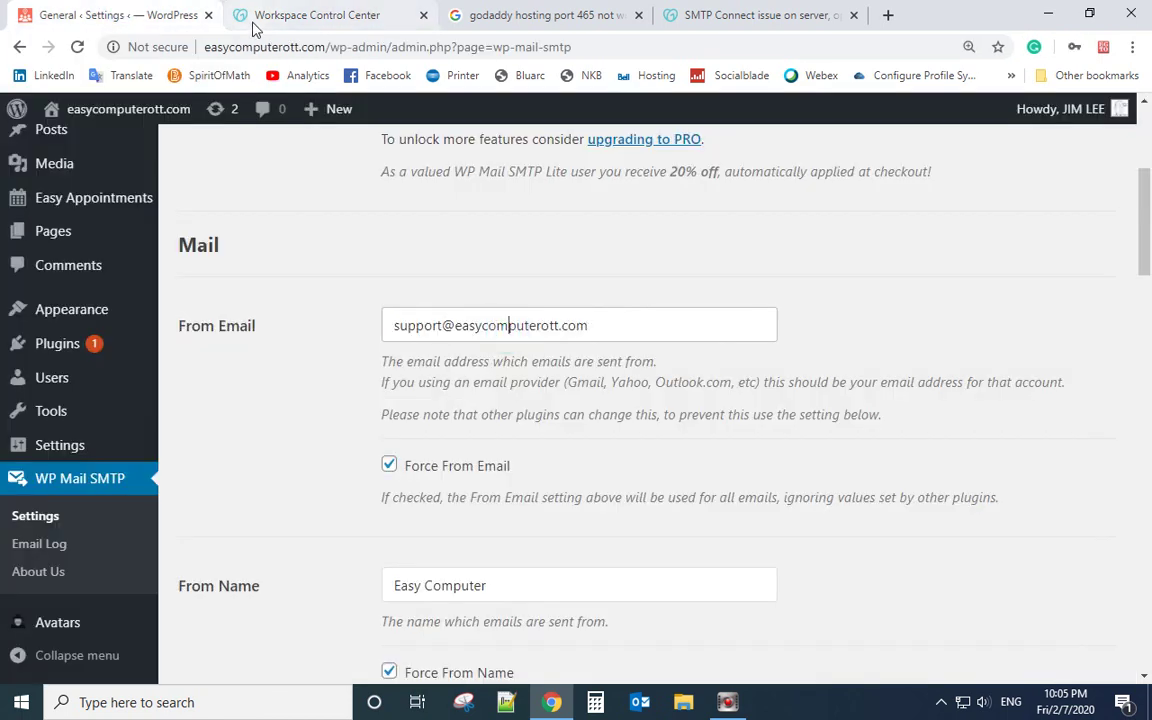
click(253, 24)
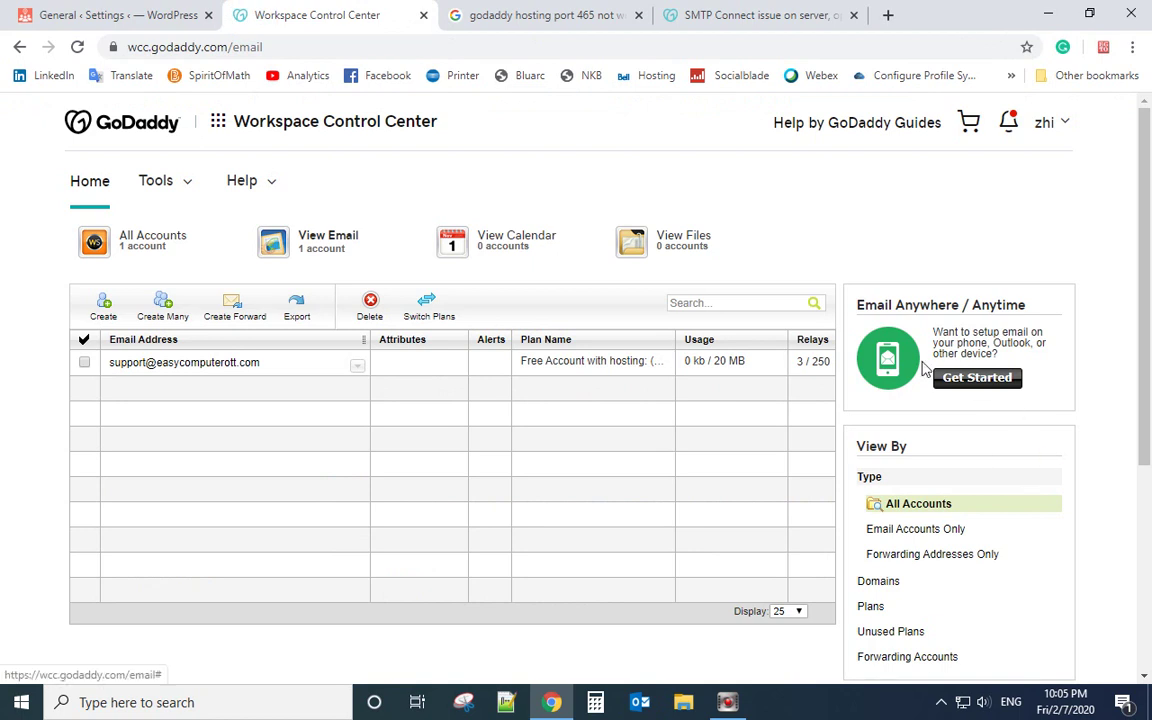
Step: Bring up the Email Setup mail server instructions for a mobile device (iPhone)
click(973, 385)
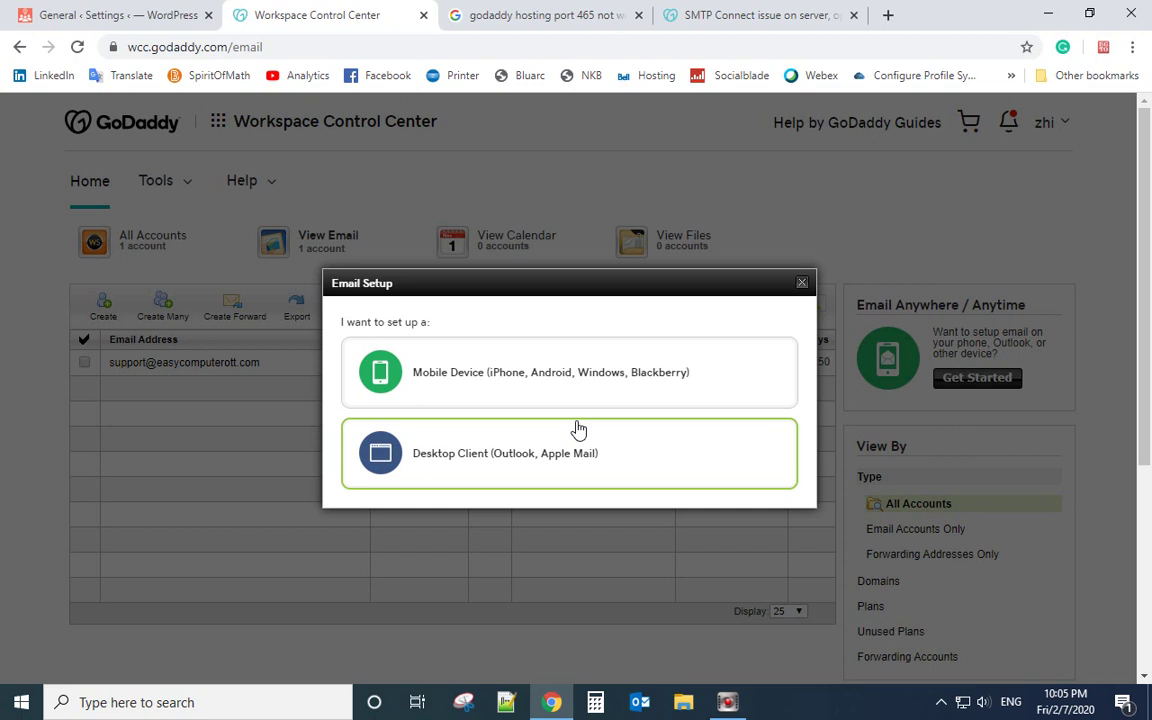
click(504, 386)
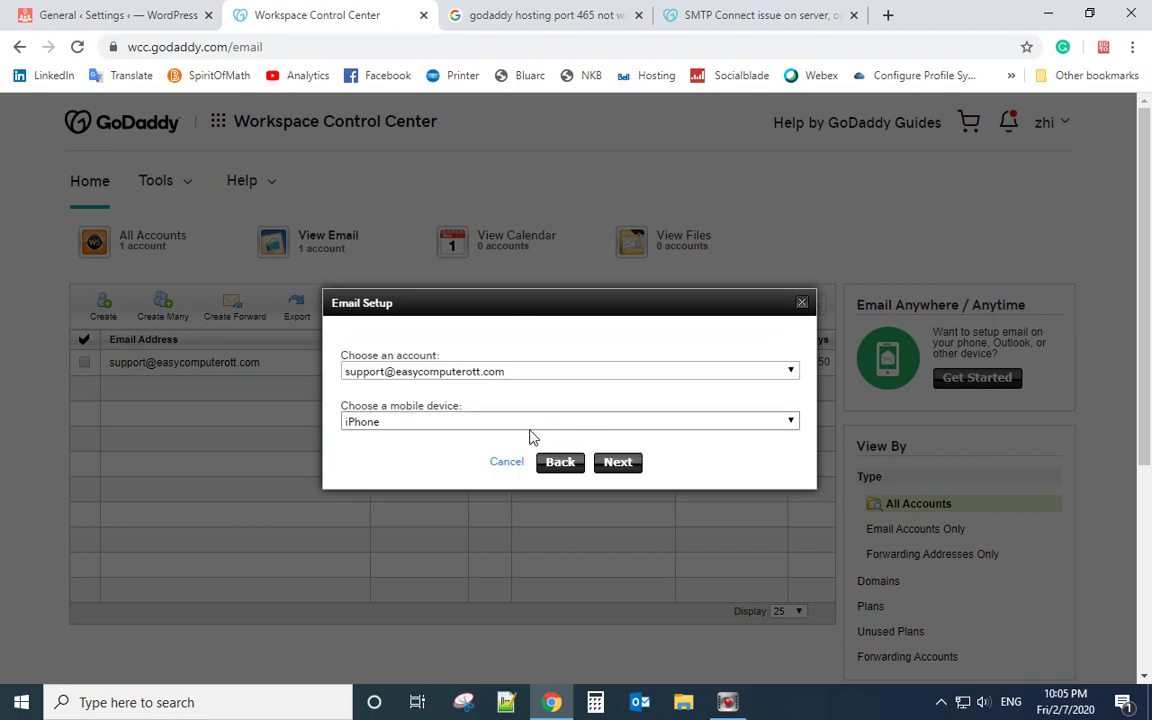
click(614, 468)
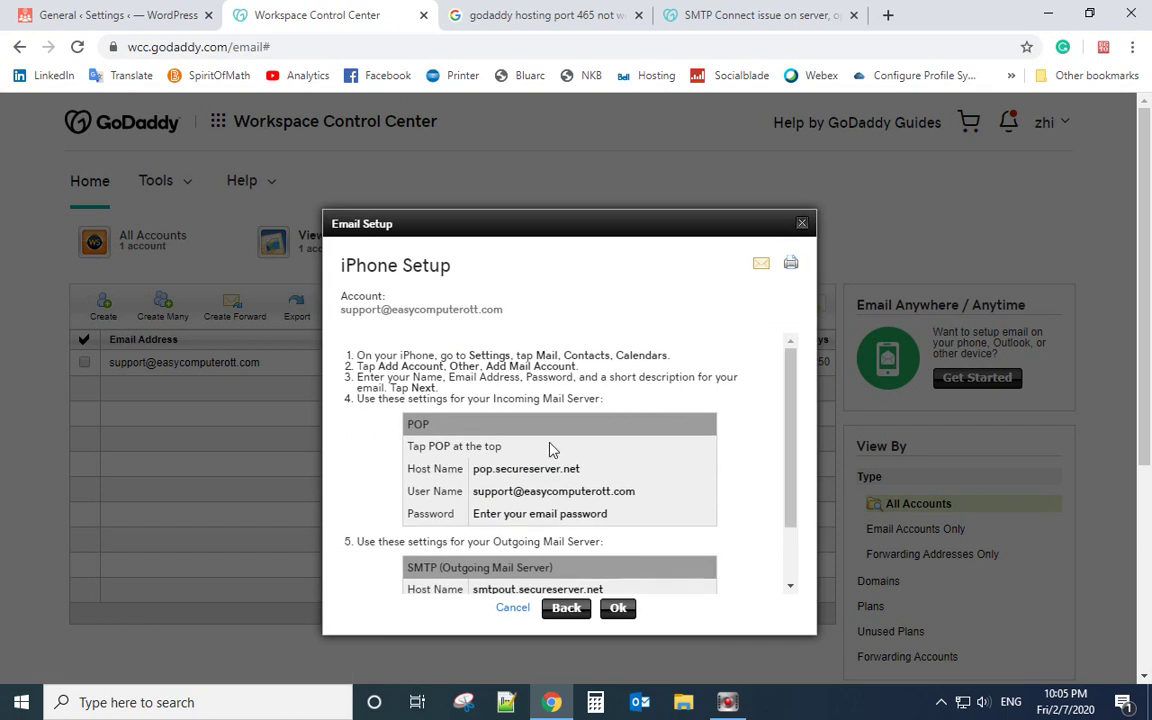
scroll(630, 515, down, 2)
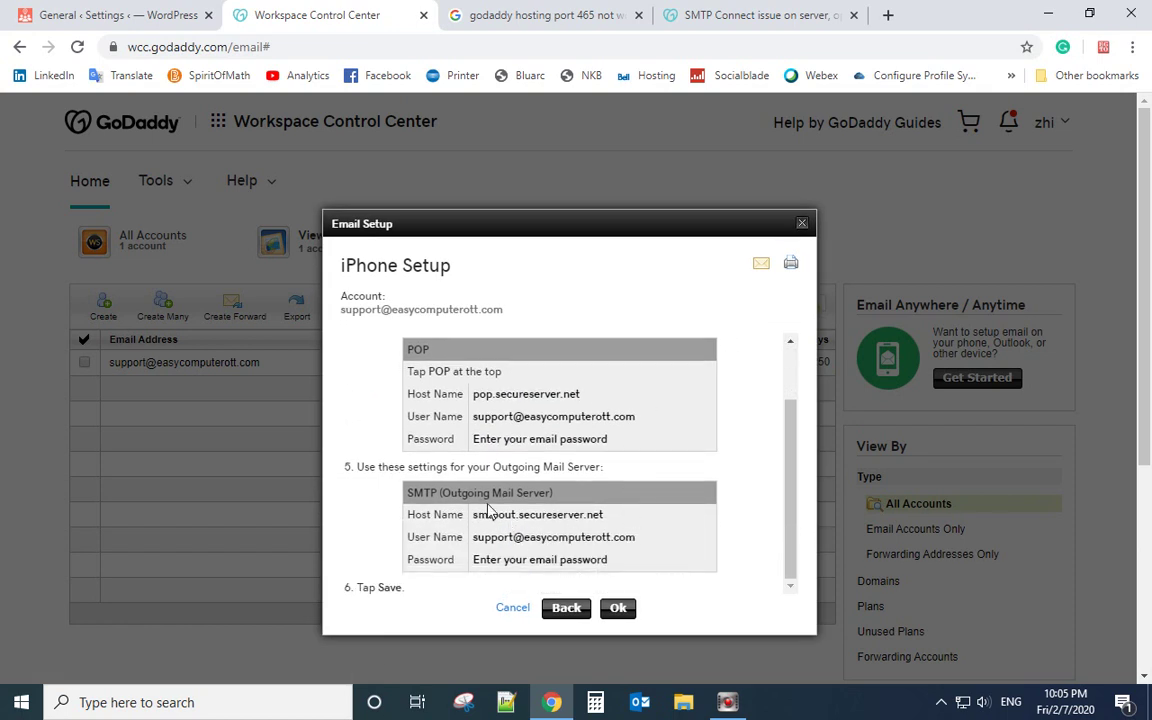
Step: Copy the outgoing SMTP host name smtpout.secureserver.net
drag(409, 498, 442, 499)
drag(473, 518, 604, 521)
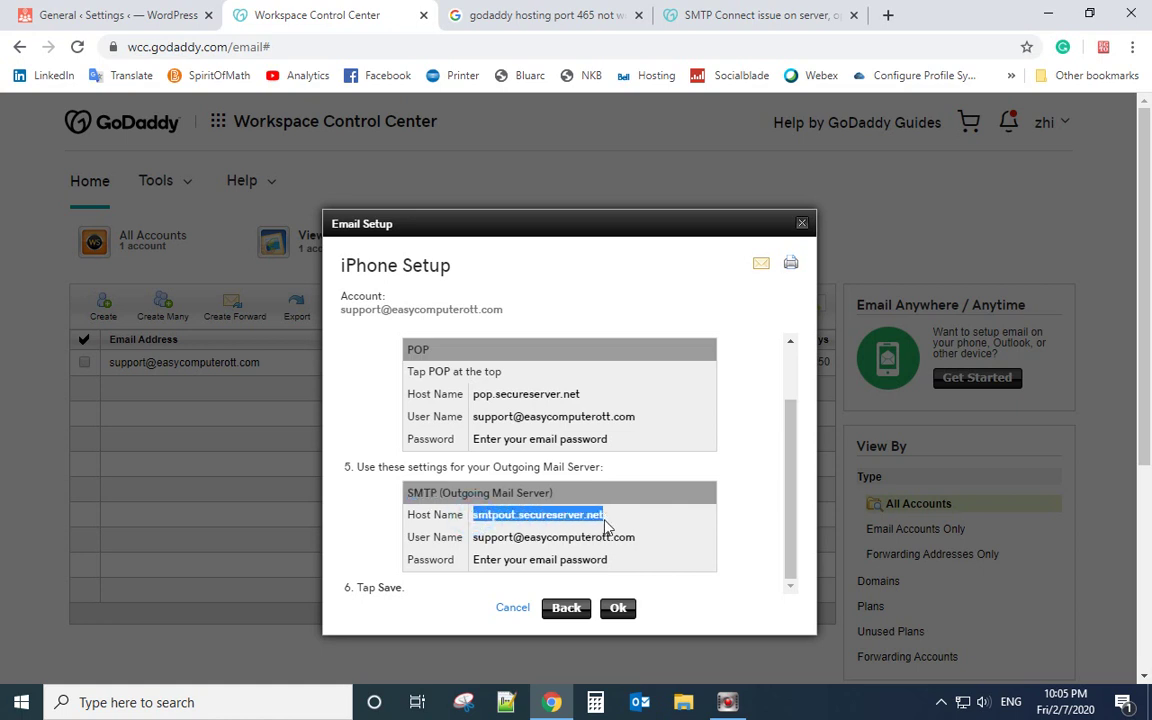
right_click(588, 518)
click(605, 529)
Step: Choose Other SMTP as the WP Mail SMTP mailer
click(100, 17)
scroll(555, 482, down, 1)
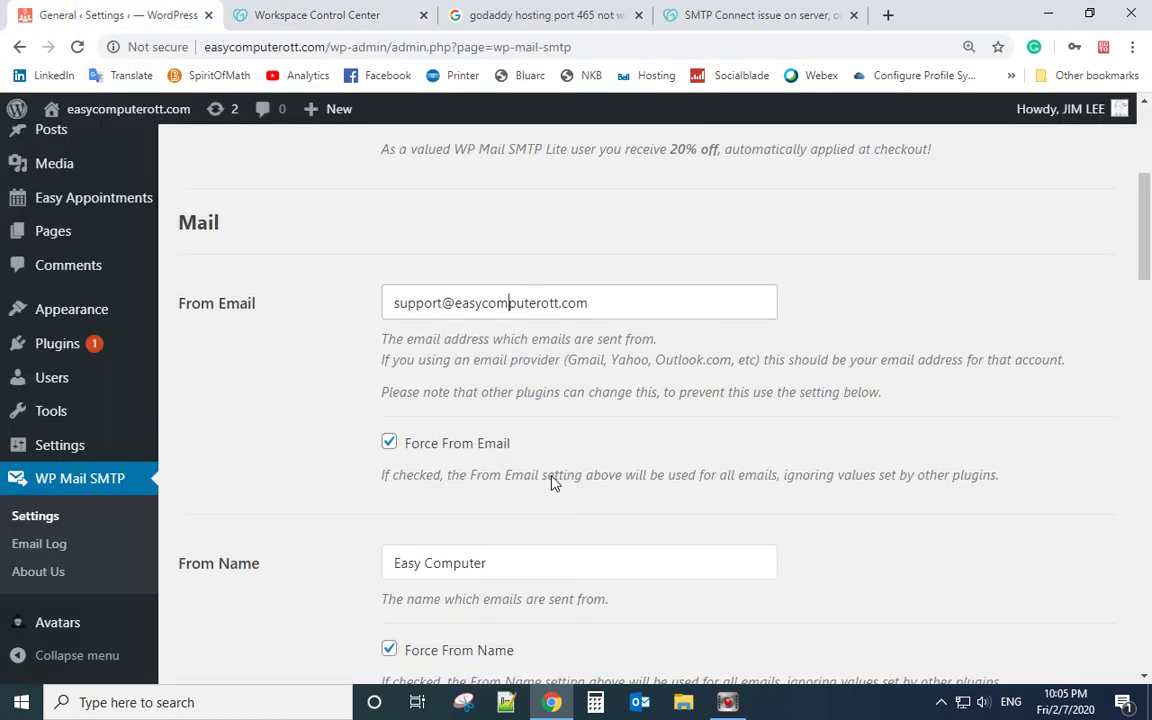
scroll(555, 482, down, 2)
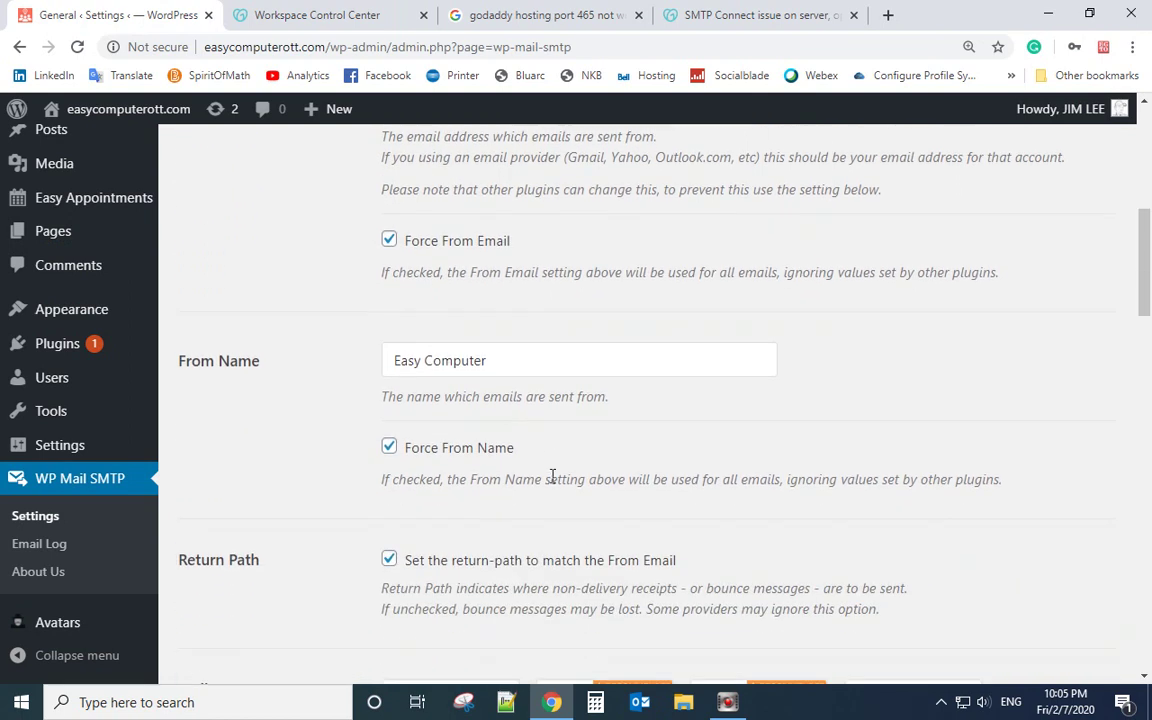
scroll(552, 477, down, 1)
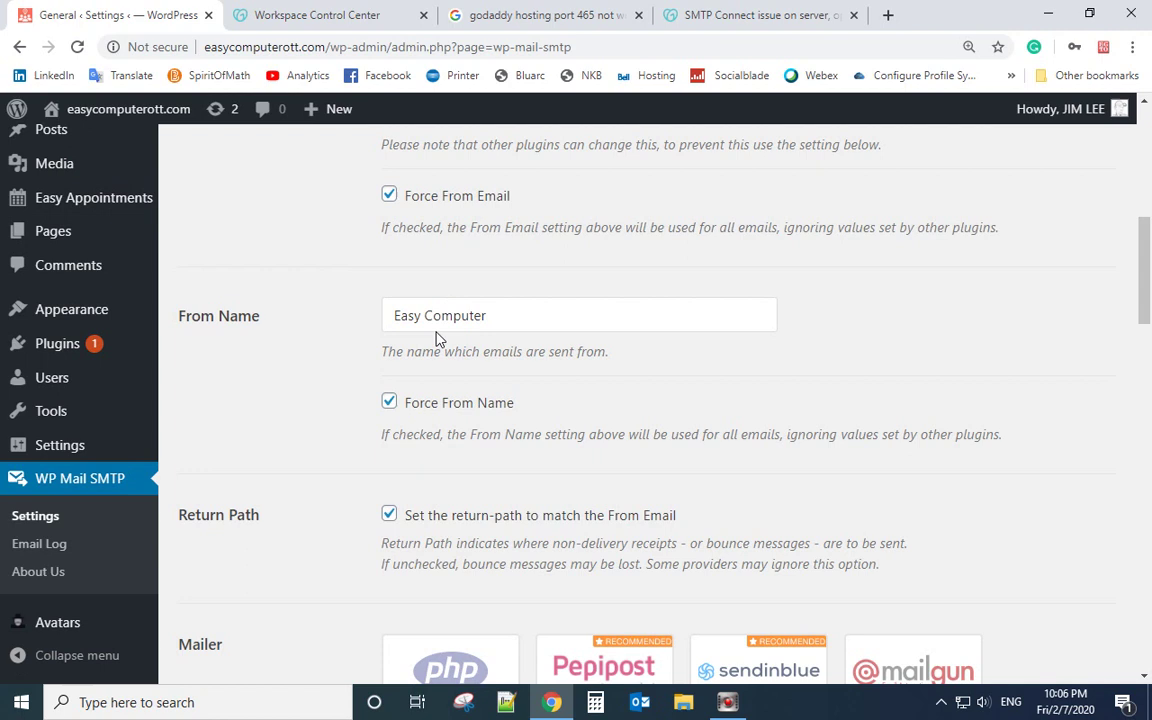
scroll(553, 465, down, 3)
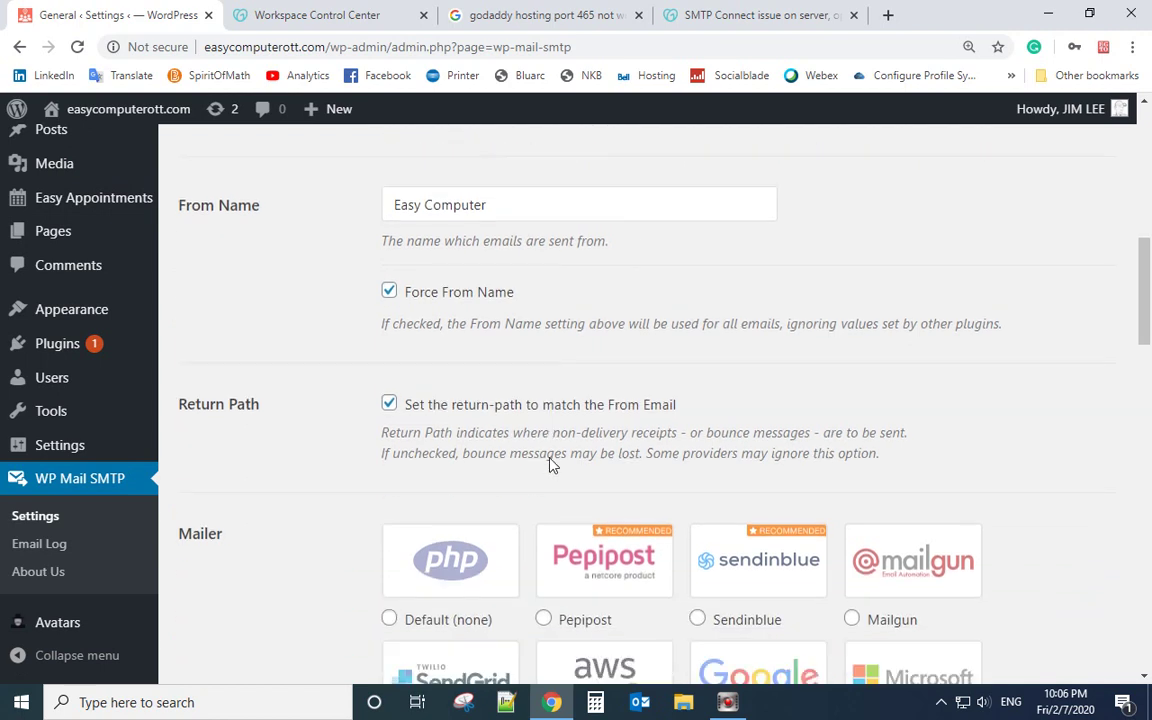
scroll(551, 467, down, 1)
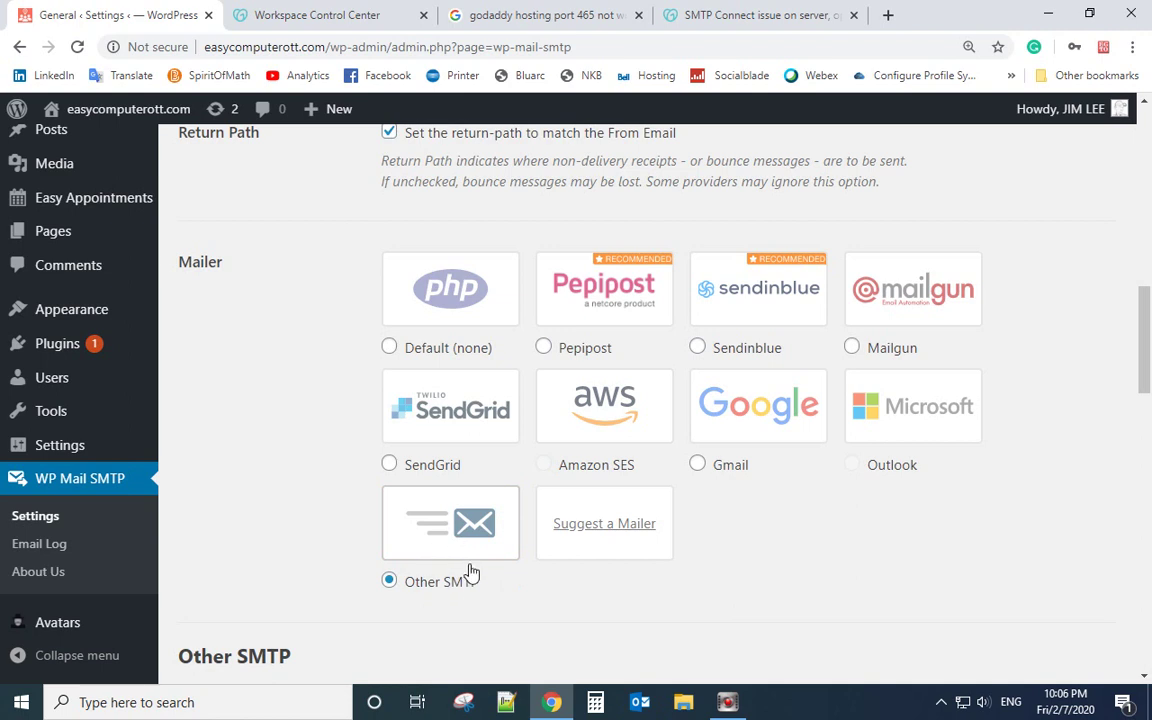
click(400, 590)
Step: Replace the SMTP Host value with the pasted smtpout.secureserver.net
scroll(458, 594, down, 2)
scroll(457, 577, down, 2)
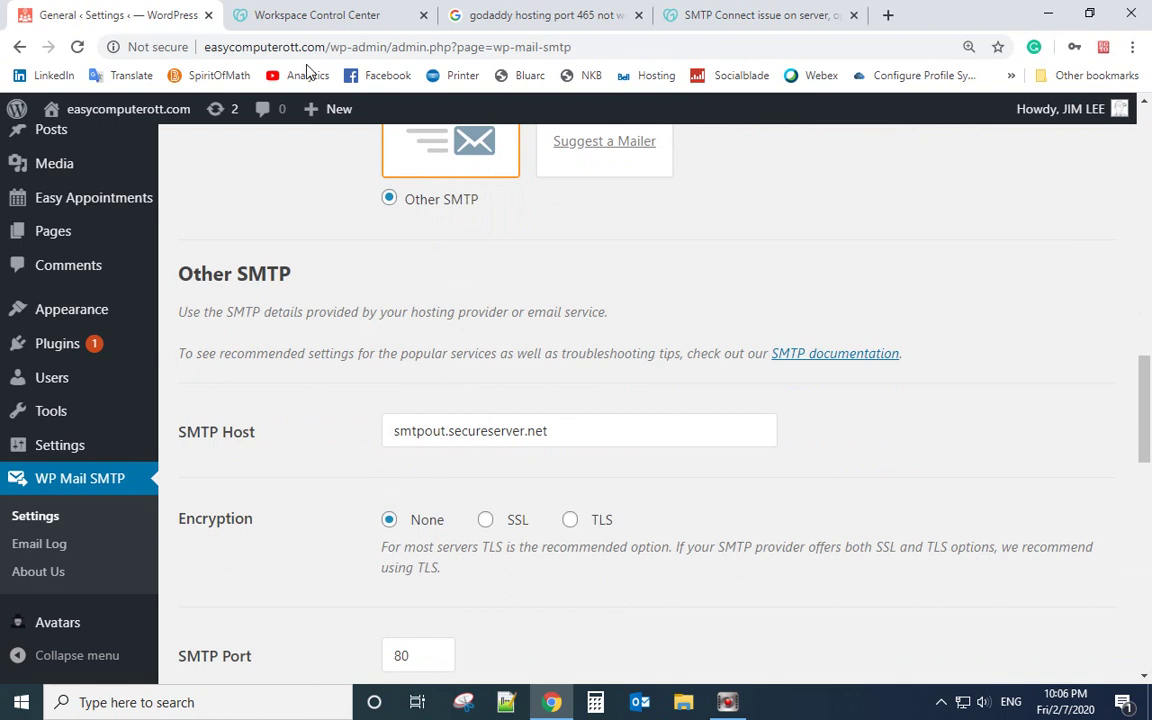
click(314, 18)
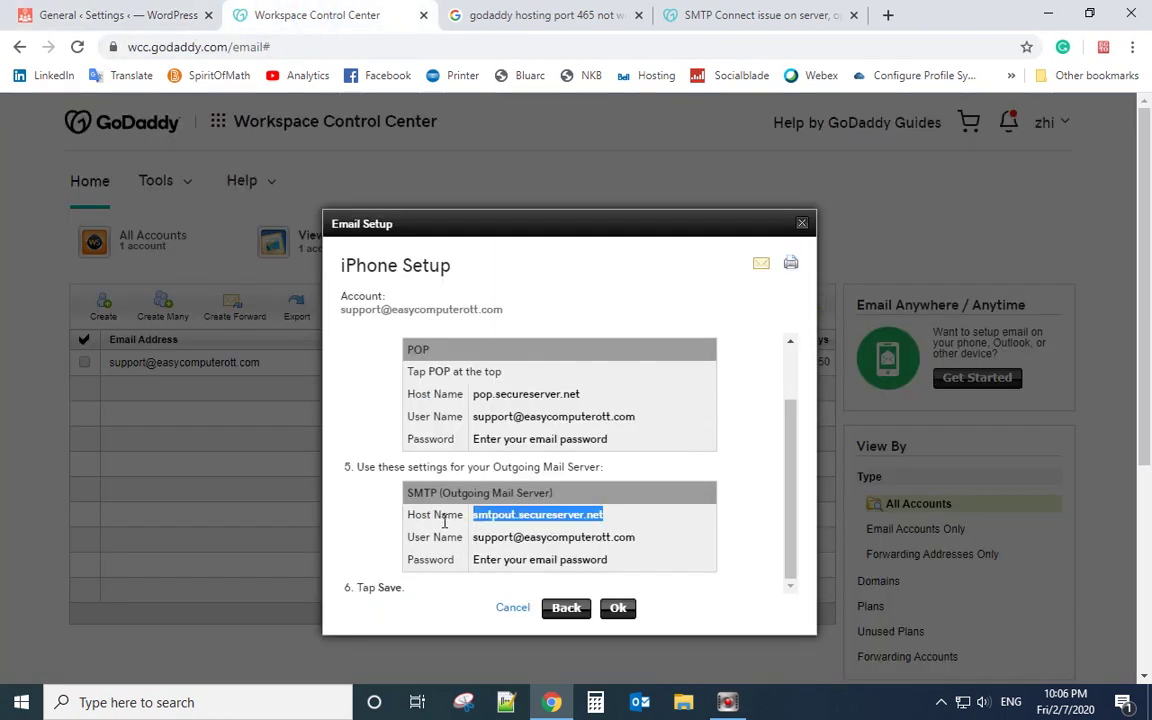
click(140, 17)
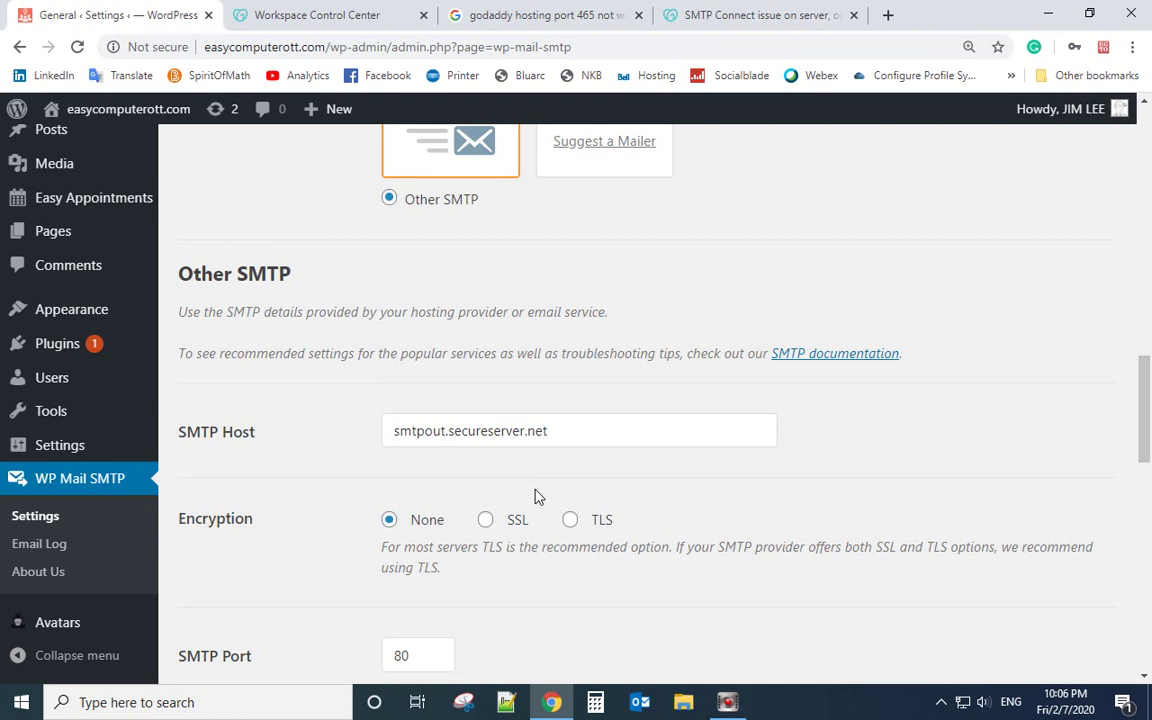
triple_click(509, 430)
right_click(509, 430)
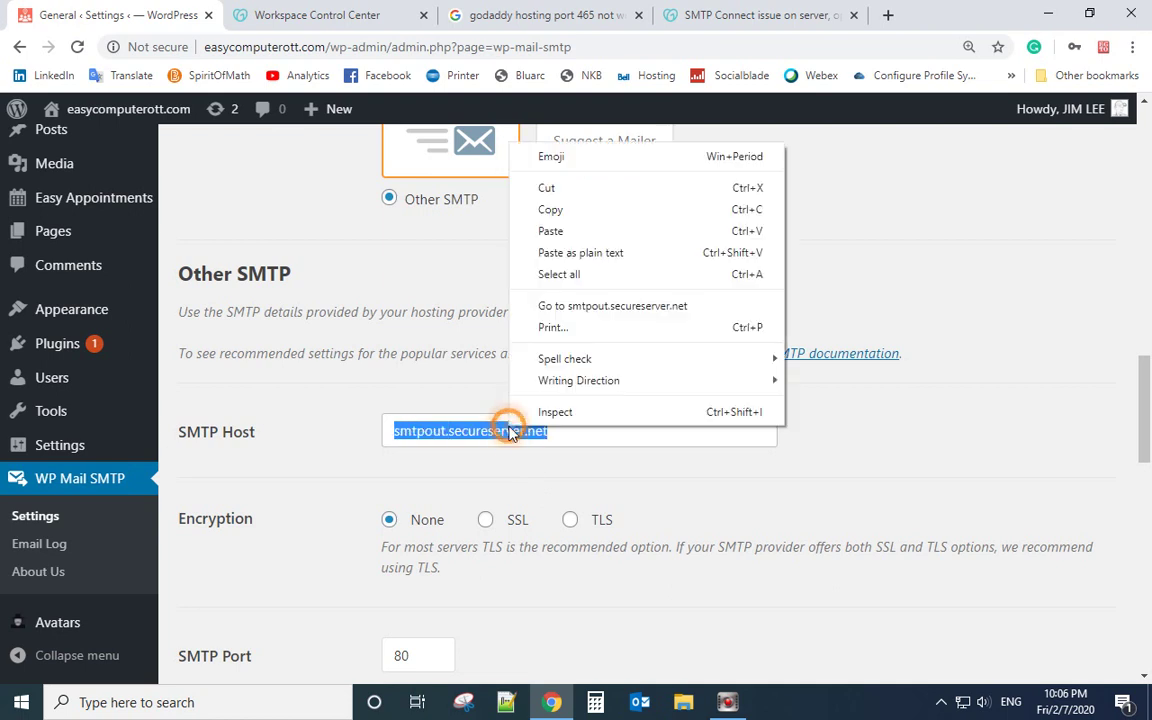
click(527, 233)
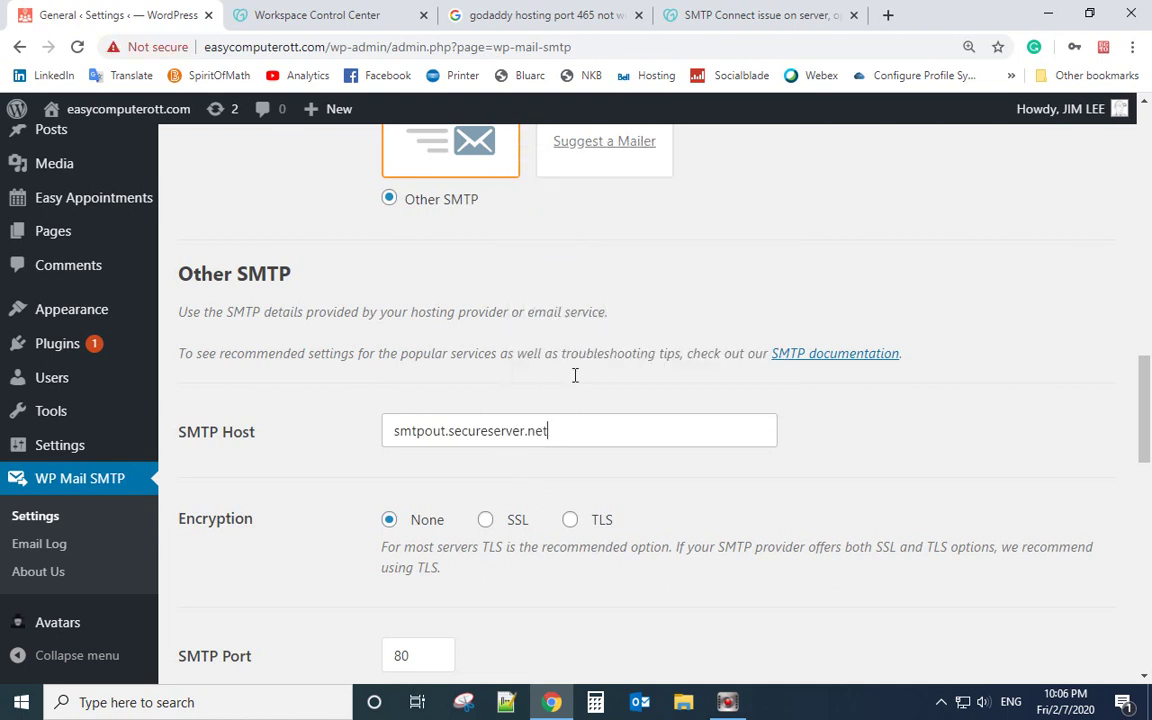
scroll(551, 515, down, 1)
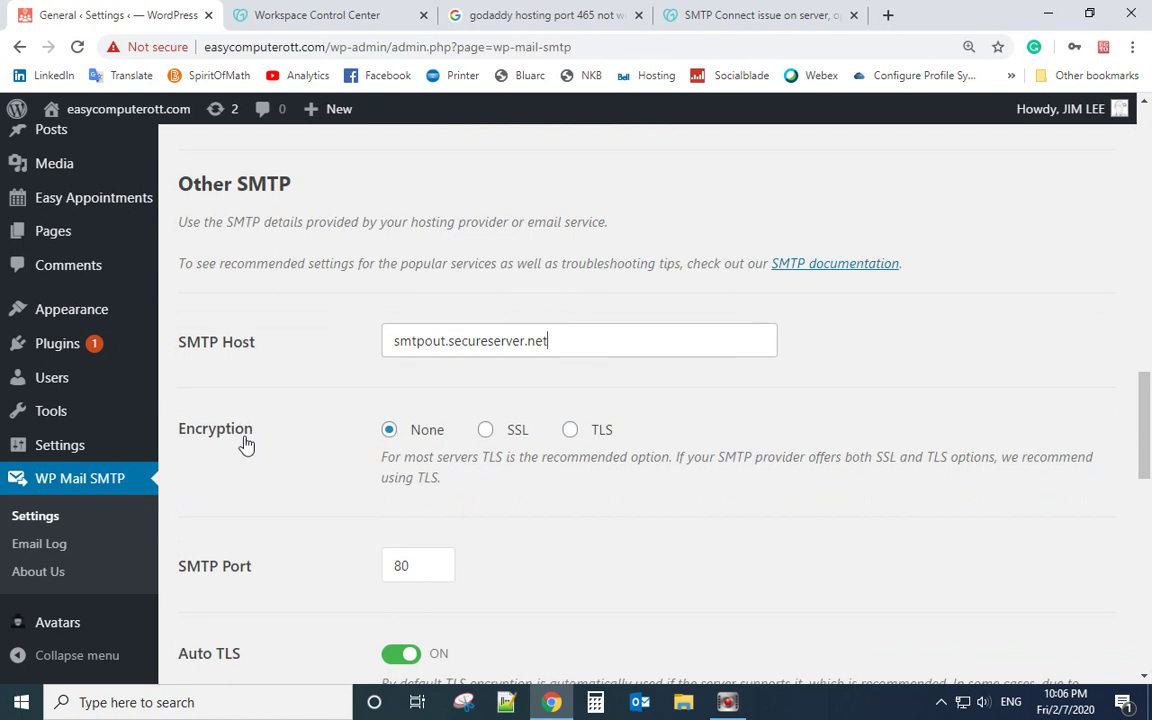
Step: Look over the GoDaddy iPhone setup instructions again, then cancel them
click(300, 15)
scroll(732, 549, down, 2)
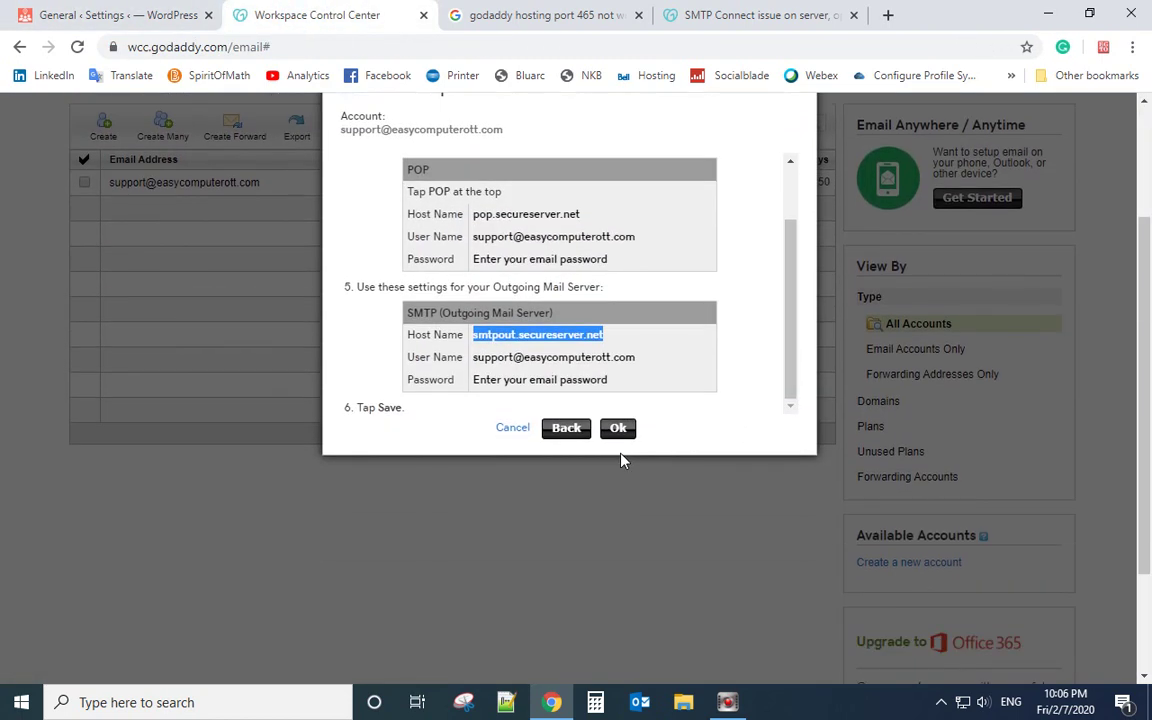
scroll(622, 458, up, 2)
mouse_move(790, 455)
mouse_down()
mouse_move(795, 424)
mouse_move(789, 465)
mouse_up()
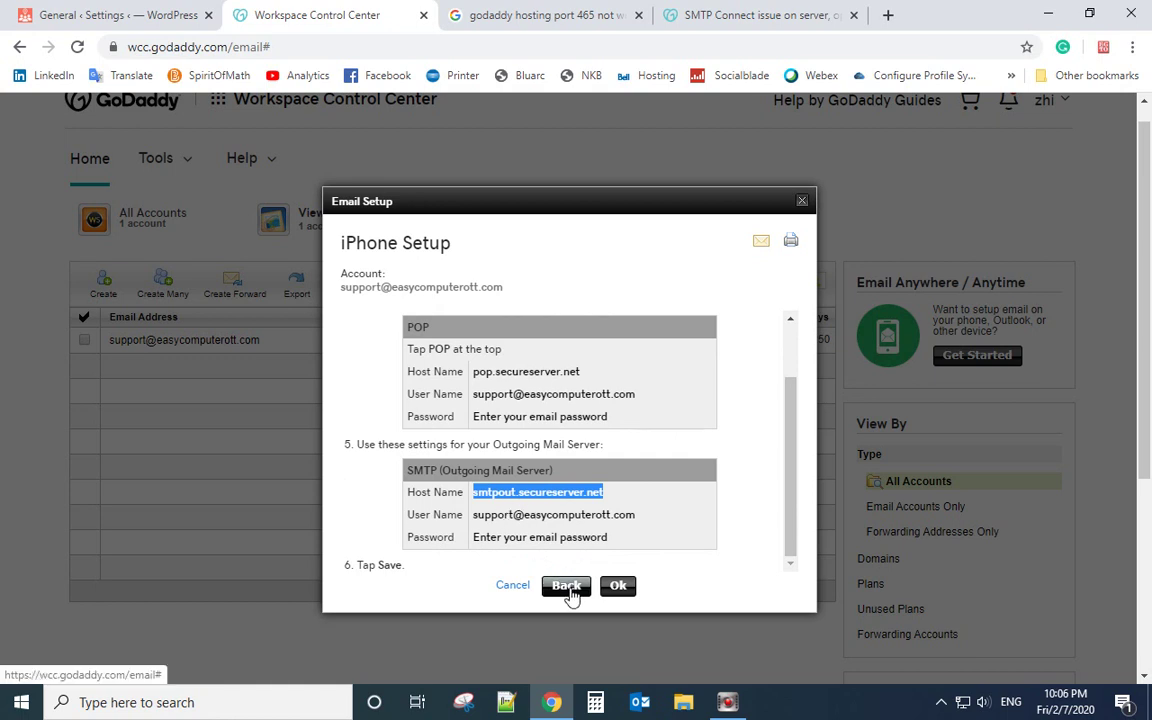
click(512, 588)
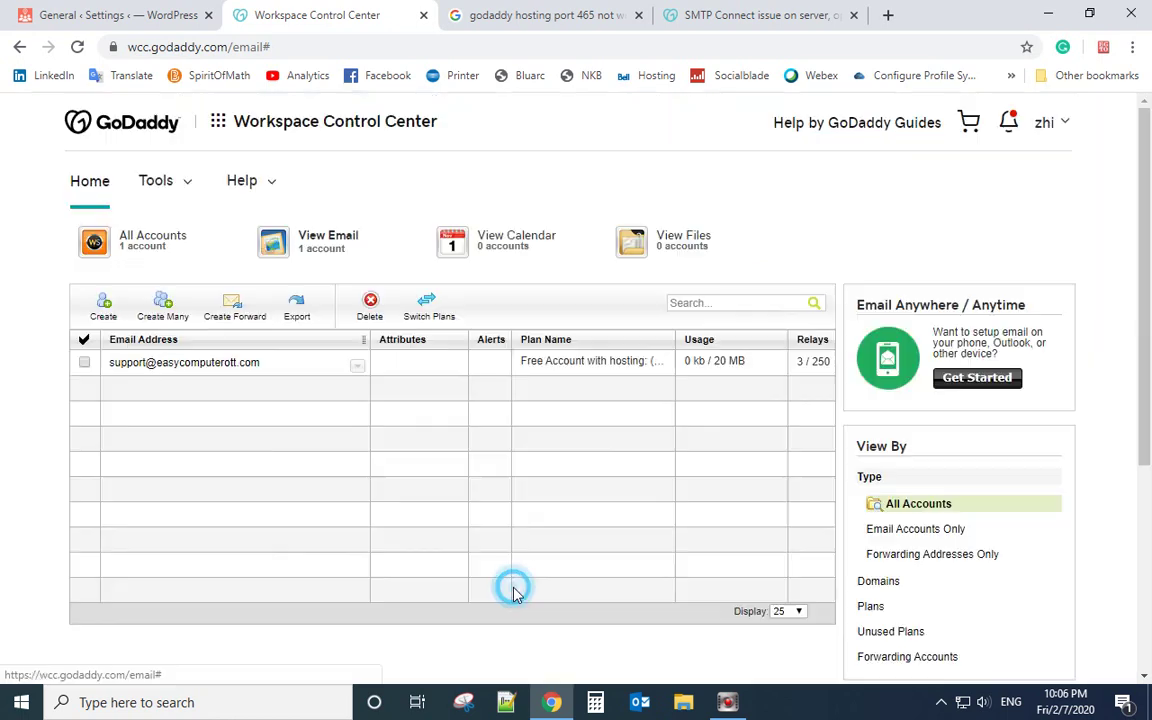
Step: Review the Windows Phone mobile setup instructions and close the dialog
click(977, 378)
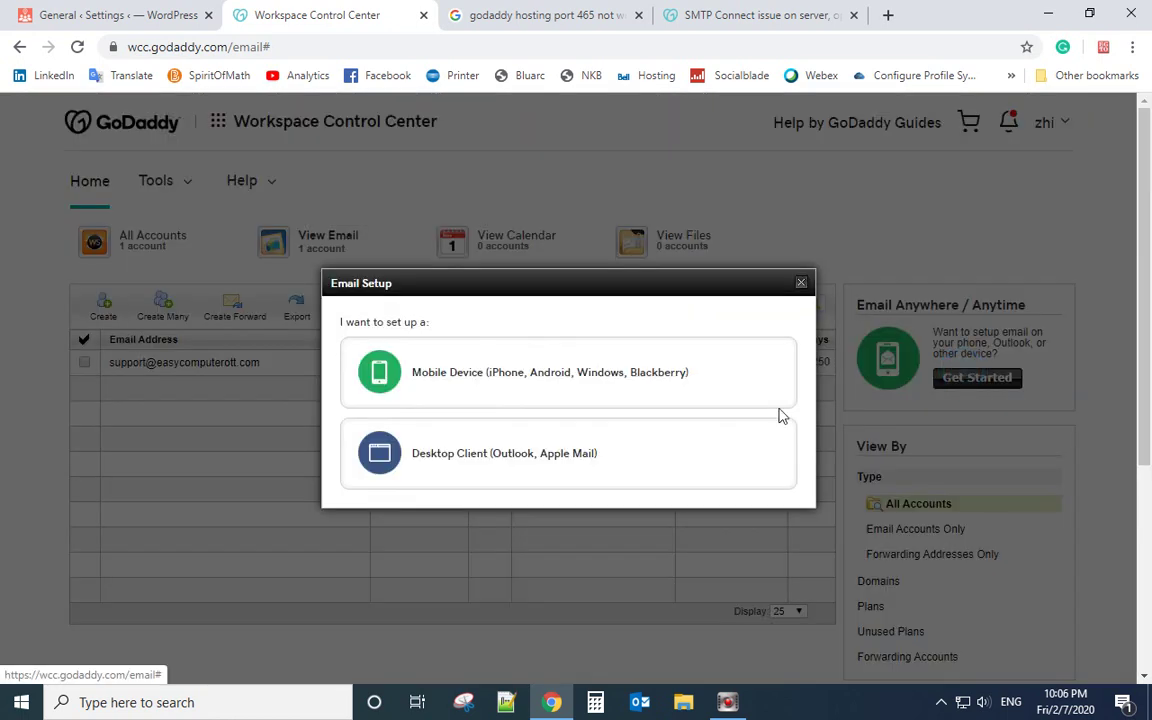
click(569, 397)
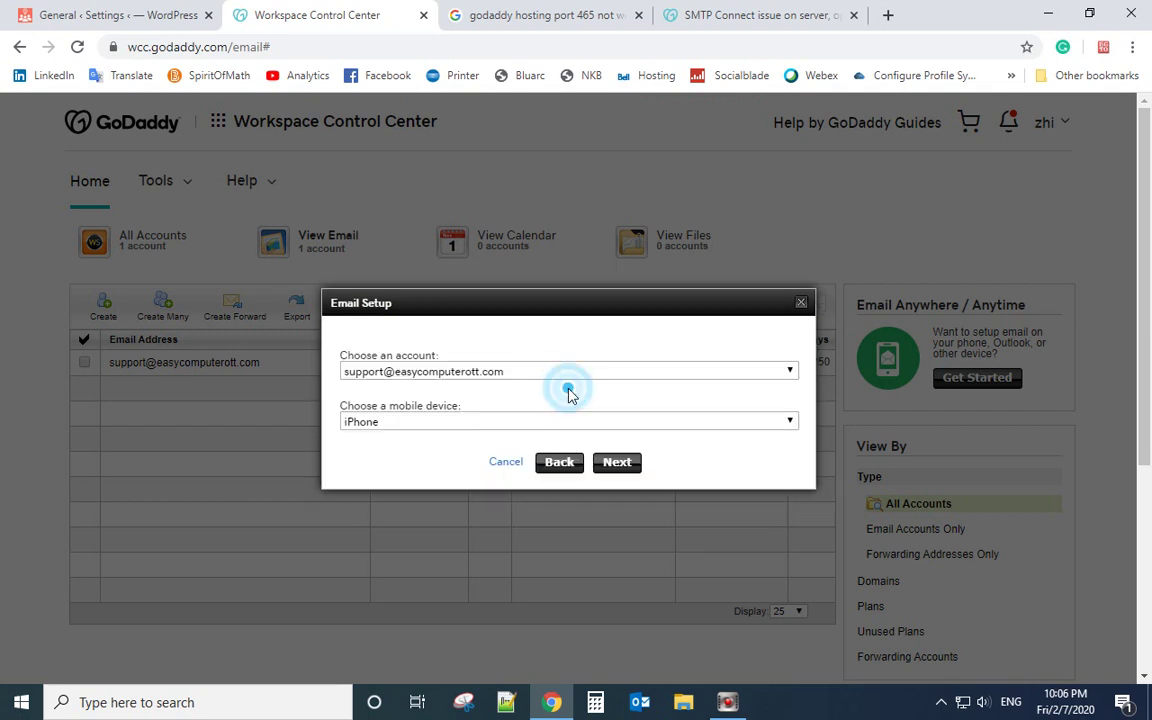
click(568, 420)
click(550, 472)
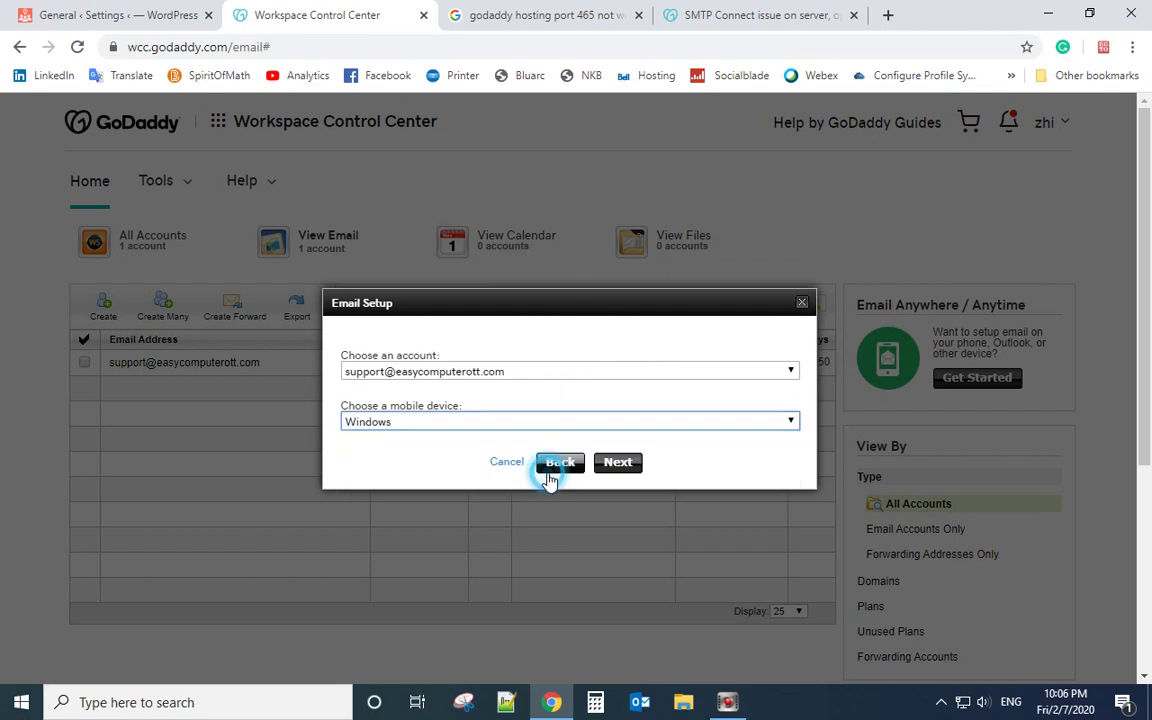
click(614, 466)
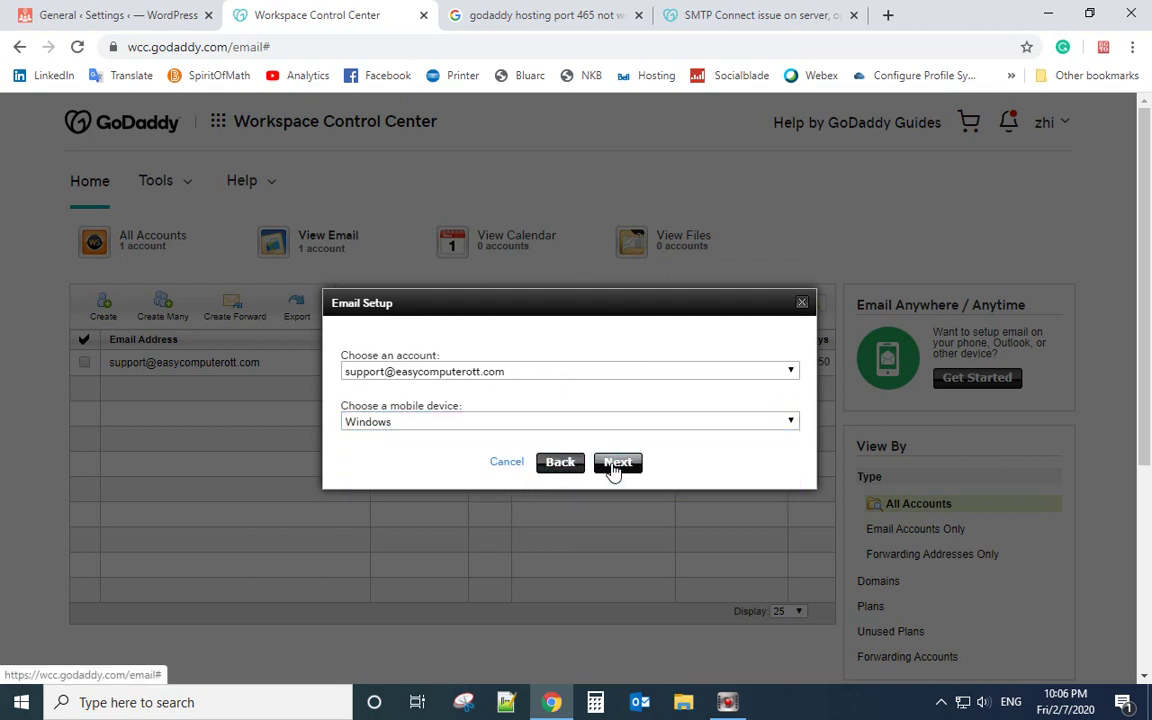
scroll(612, 462, down, 3)
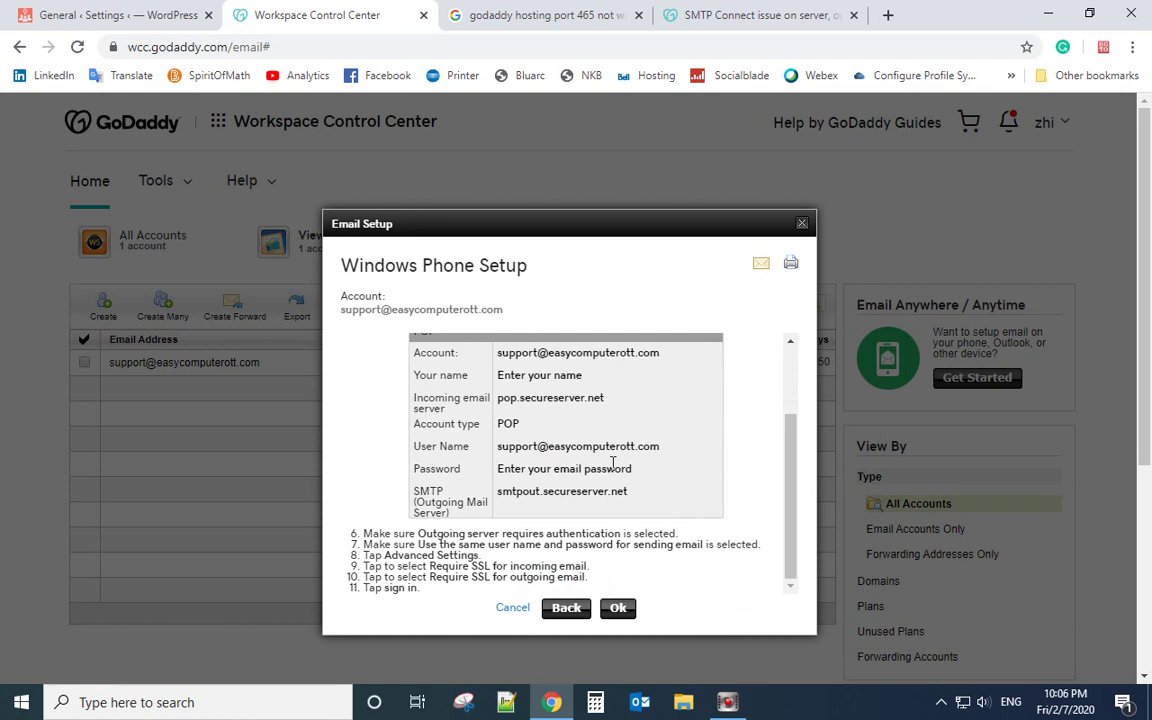
scroll(612, 462, up, 3)
scroll(478, 428, down, 3)
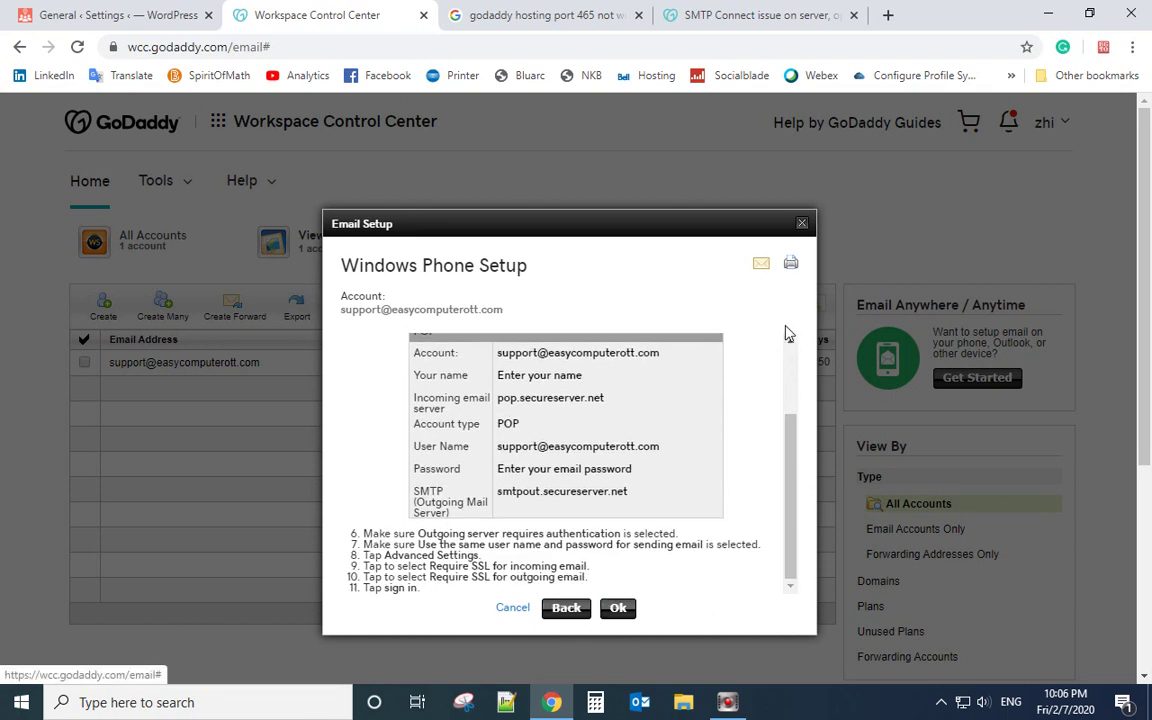
click(801, 223)
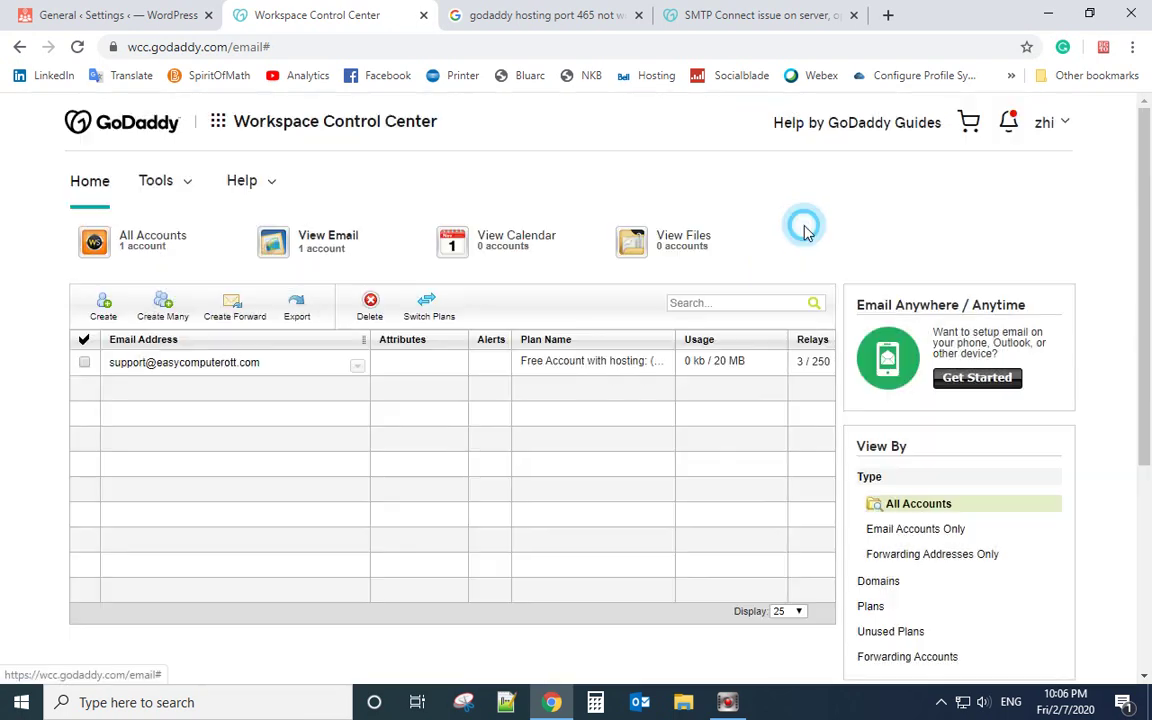
Step: Display the desktop Outlook 2010 setup instructions and mark step 9's port 80 note
click(990, 393)
click(582, 463)
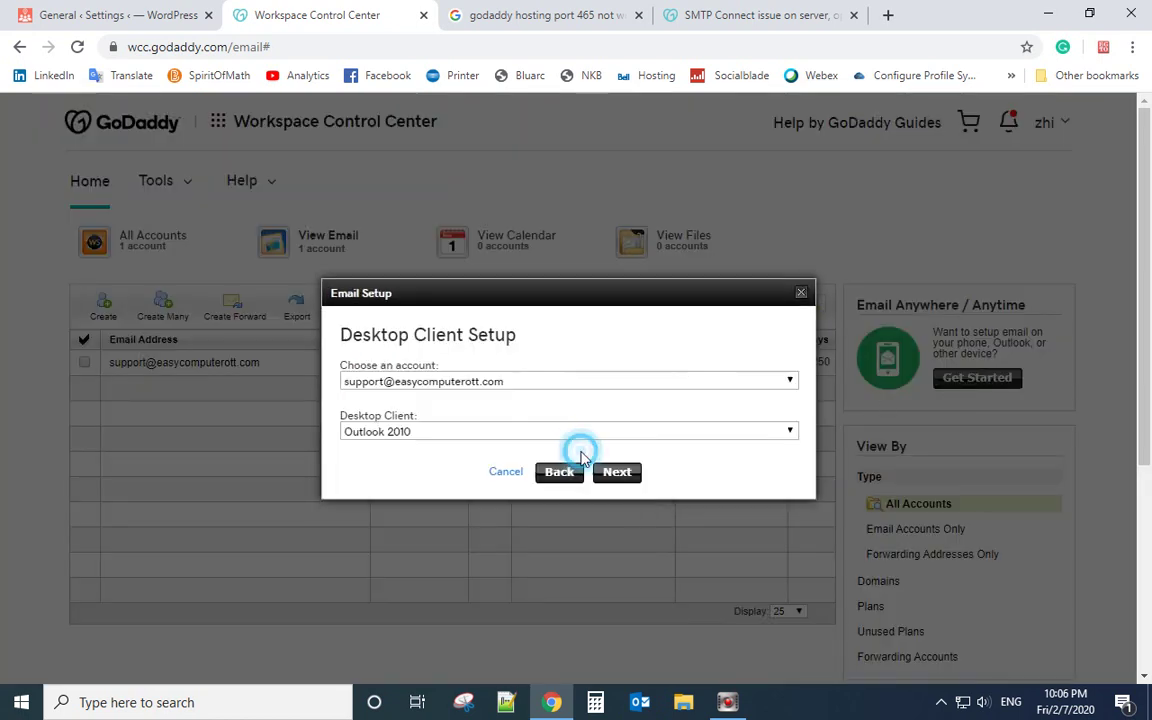
click(610, 478)
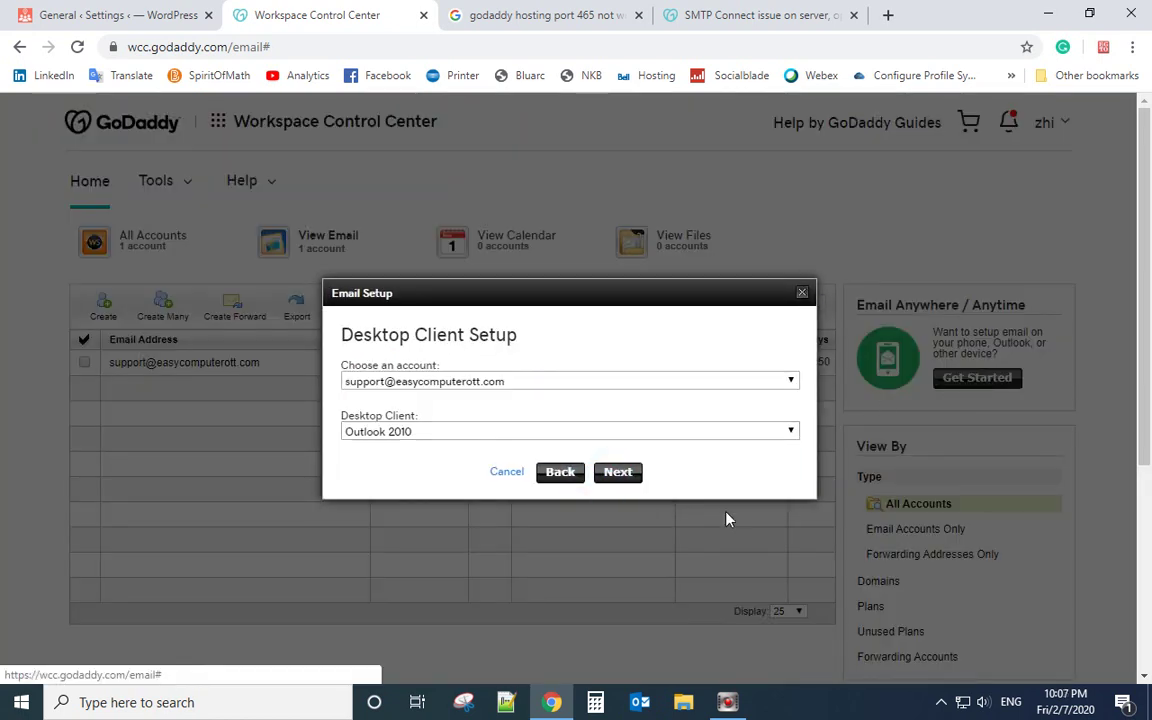
scroll(725, 510, down, 1)
scroll(725, 510, down, 2)
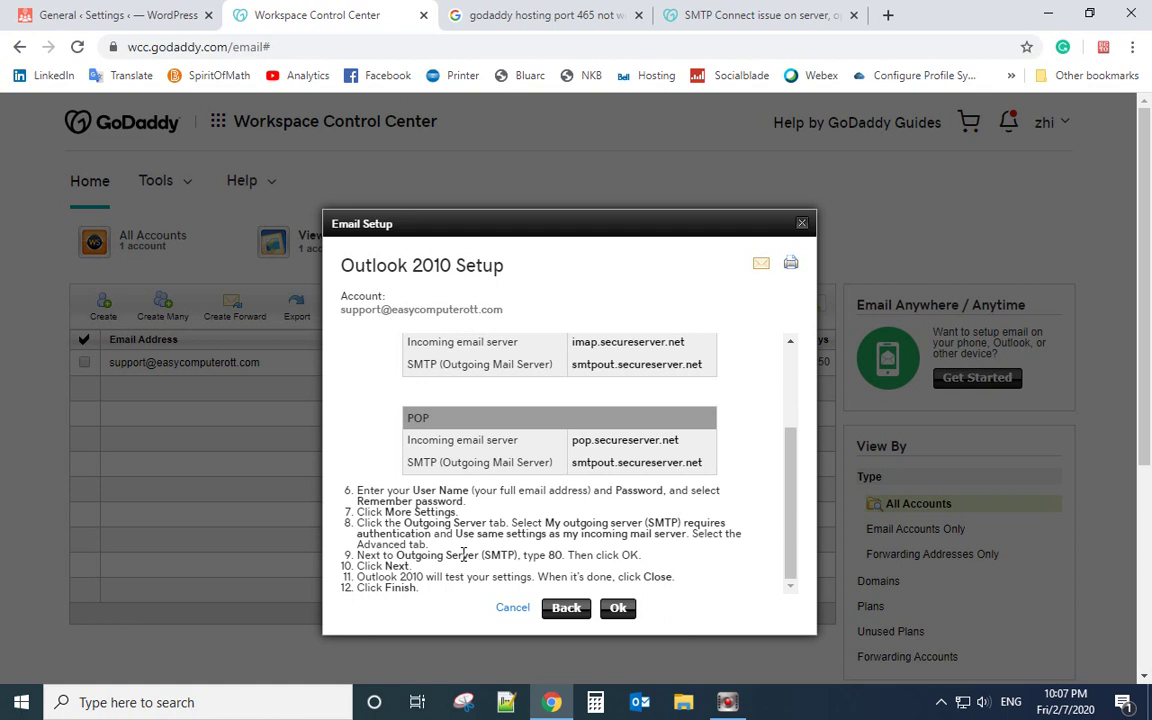
drag(483, 555, 531, 560)
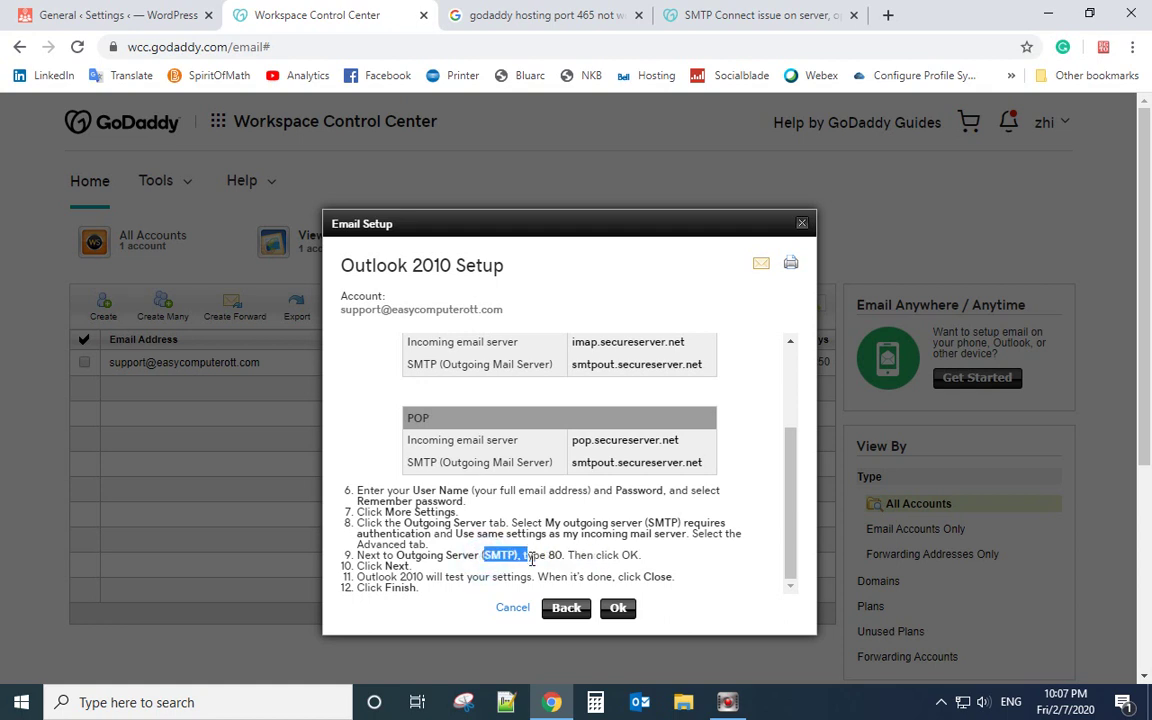
click(540, 556)
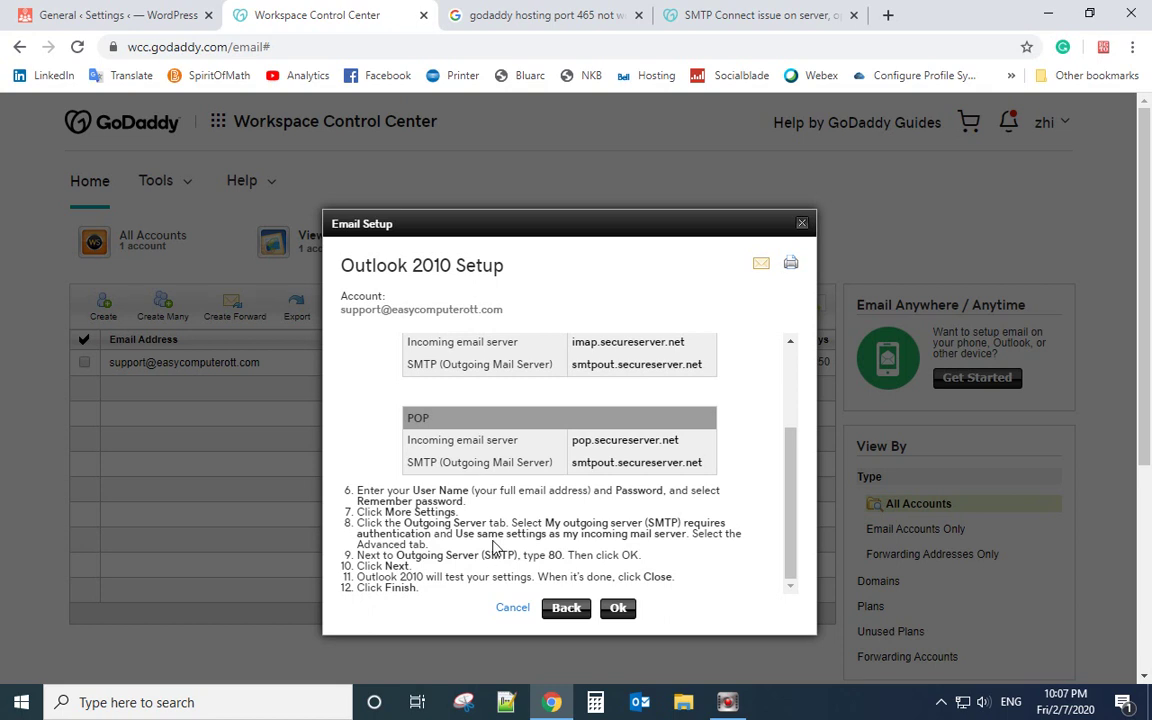
Step: Highlight step 8's outgoing server smtpout.secureserver.net instructions
scroll(492, 535, up, 2)
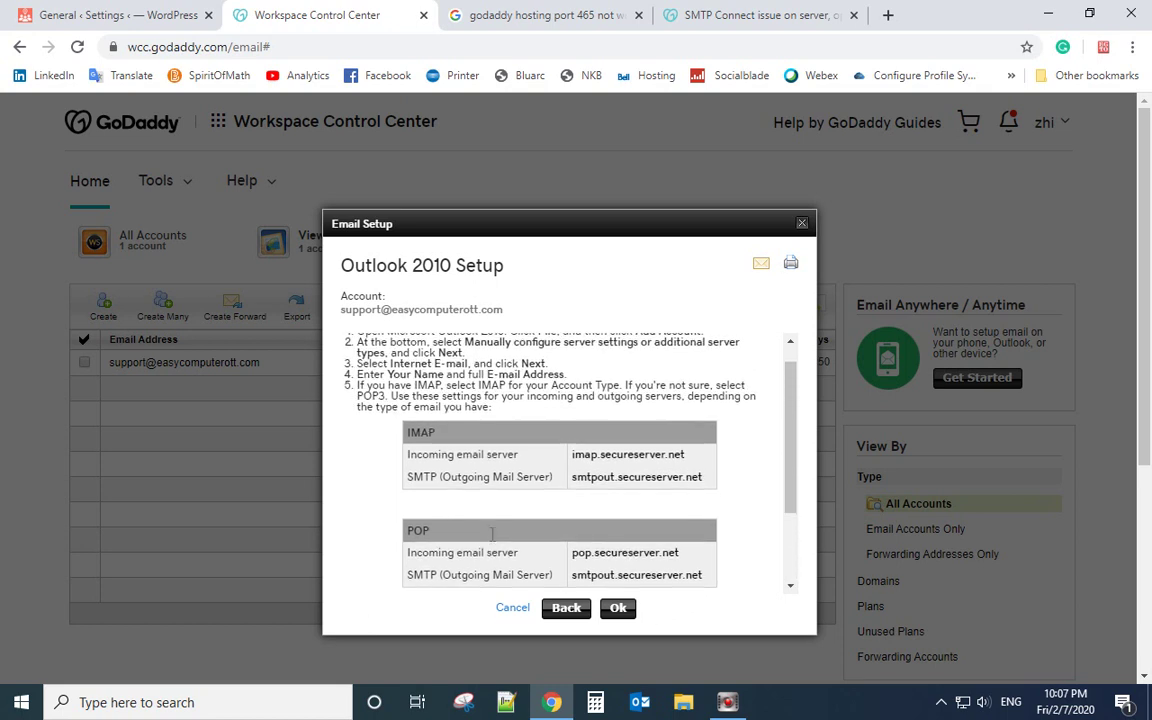
scroll(490, 540, up, 1)
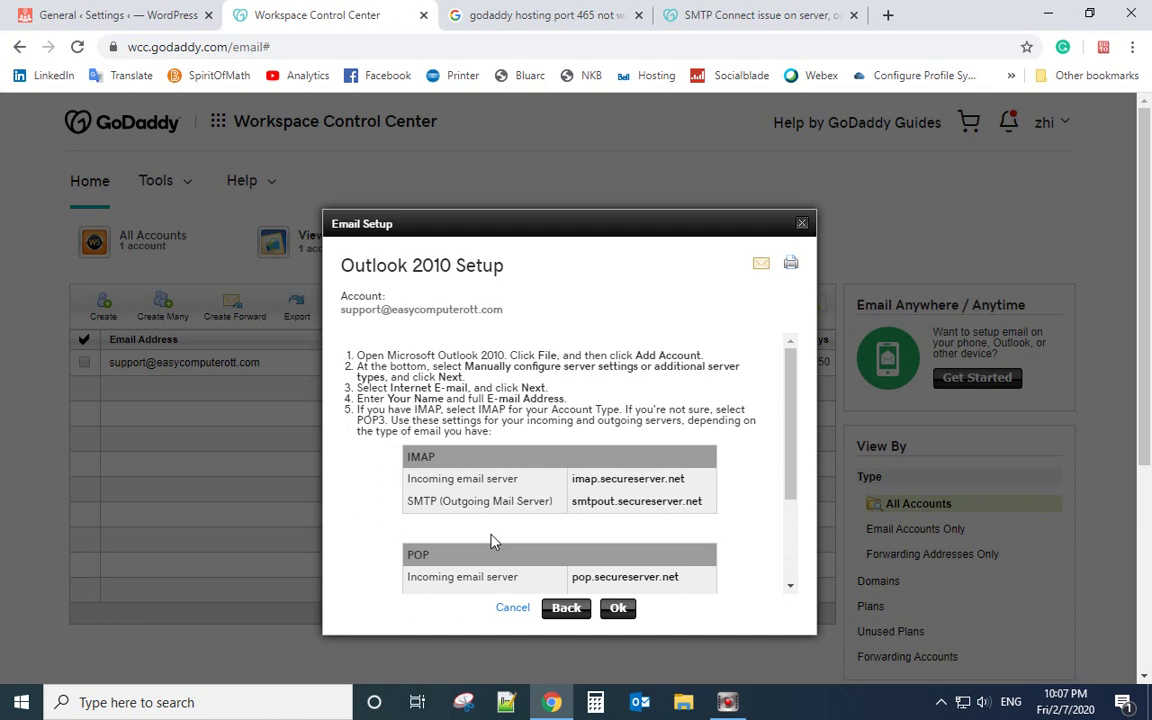
scroll(490, 540, down, 3)
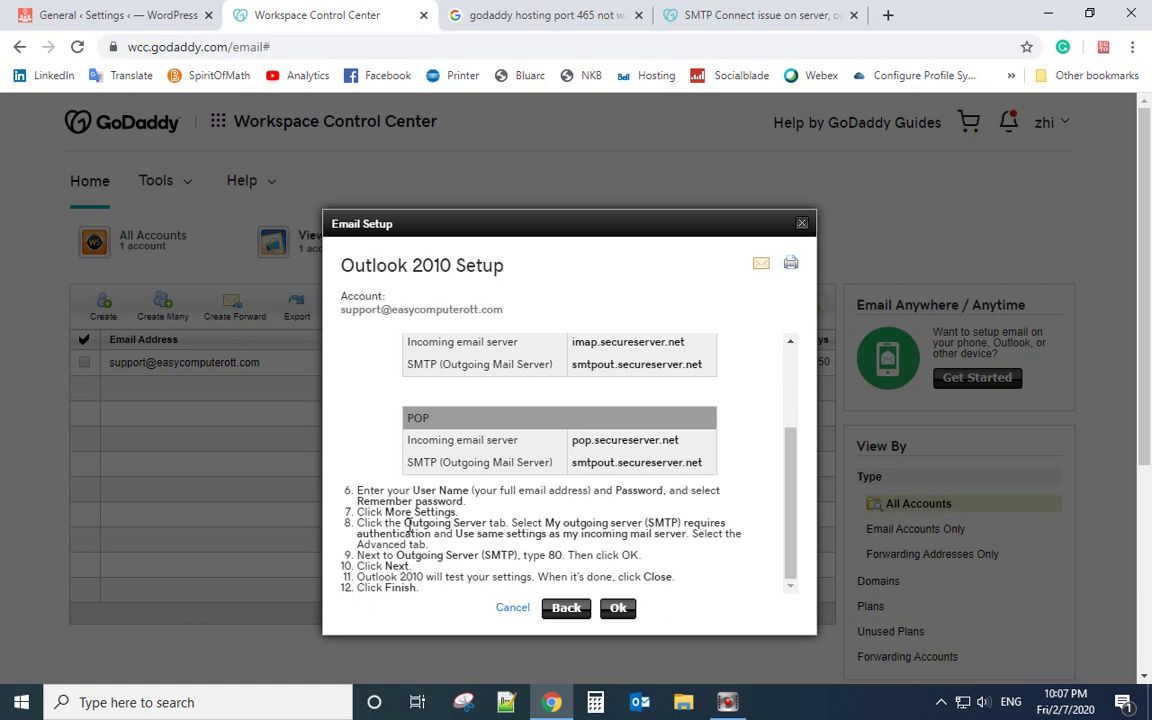
drag(405, 524, 601, 548)
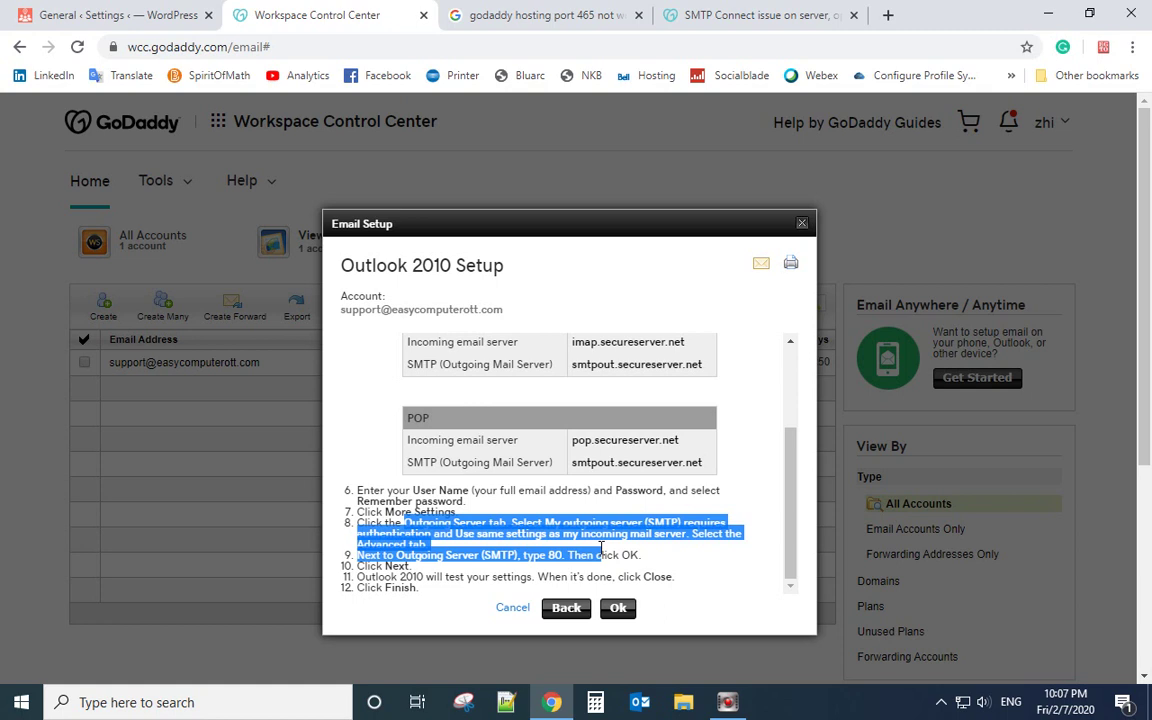
scroll(597, 517, up, 1)
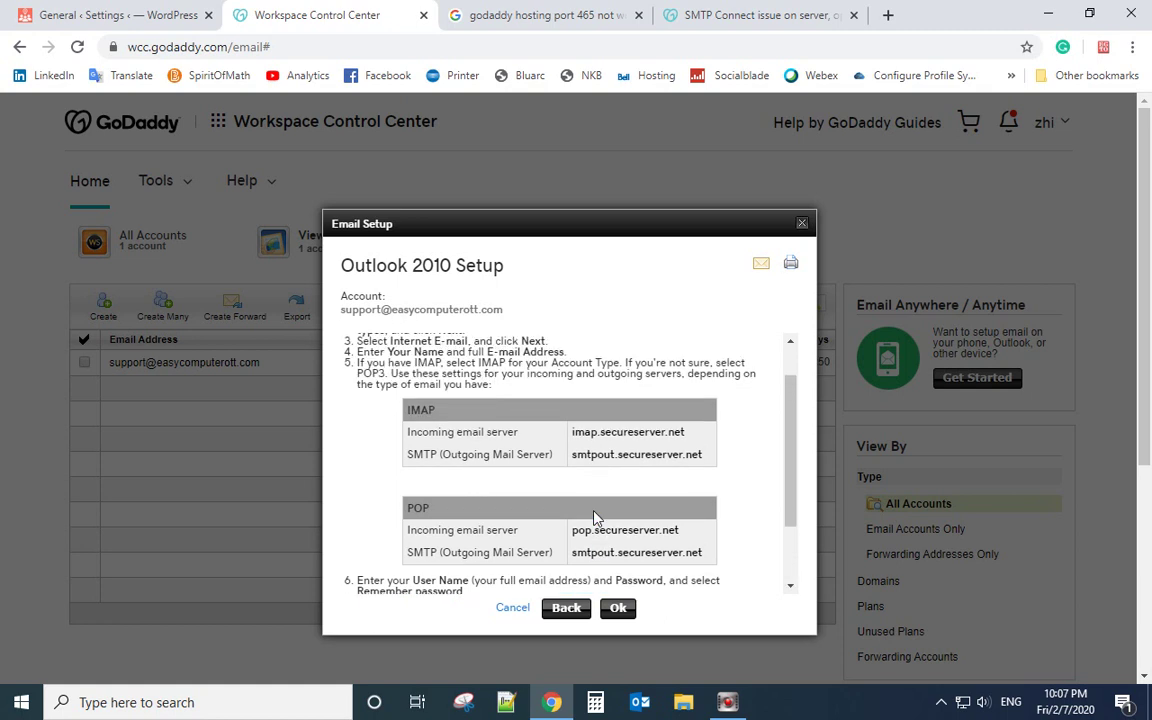
scroll(594, 517, up, 1)
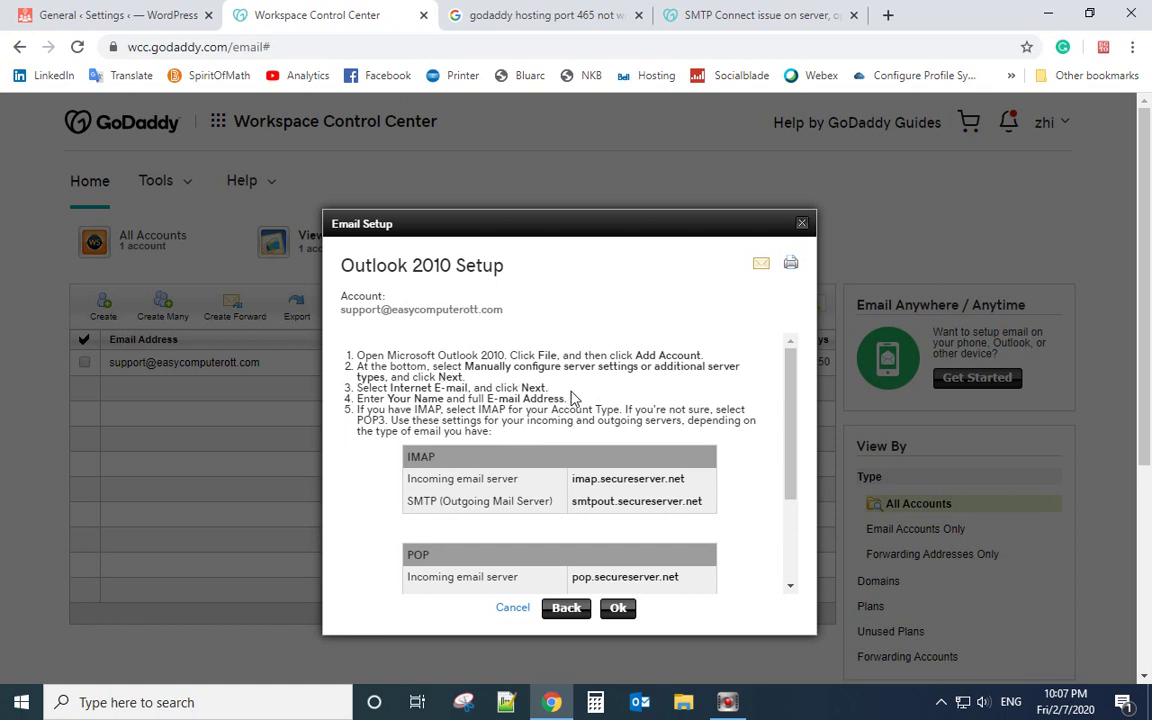
Step: Replace the Outlook 2010 instructions with the Android mobile setup instructions
click(512, 607)
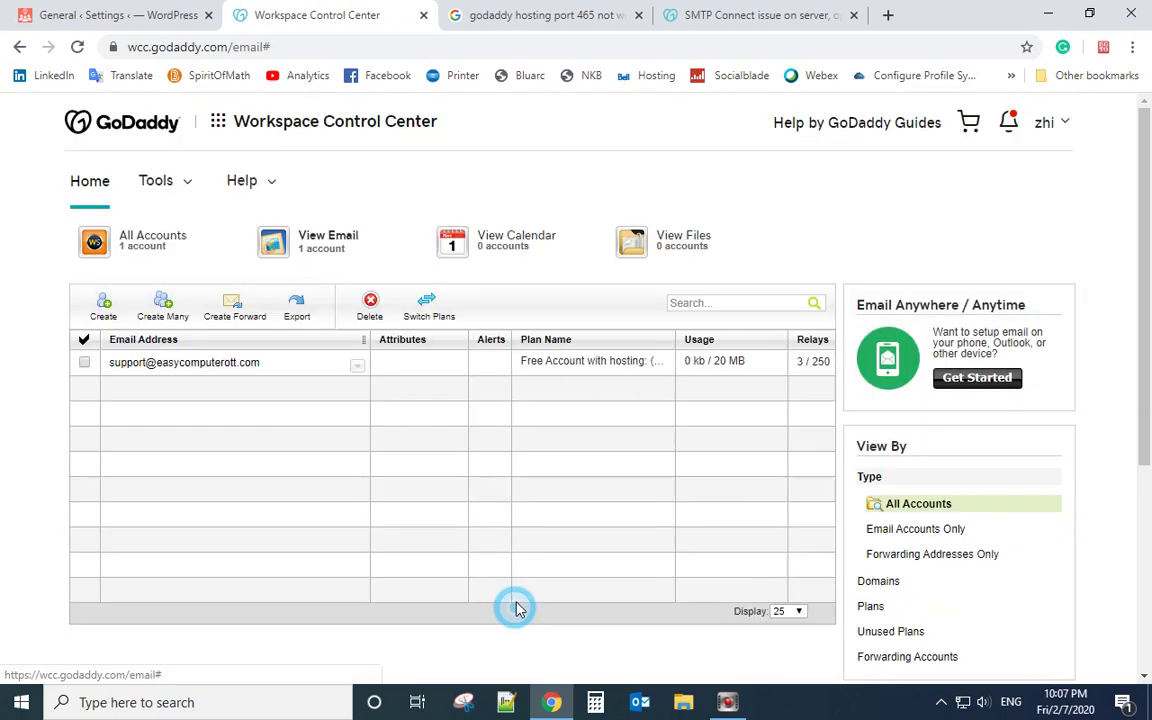
click(979, 390)
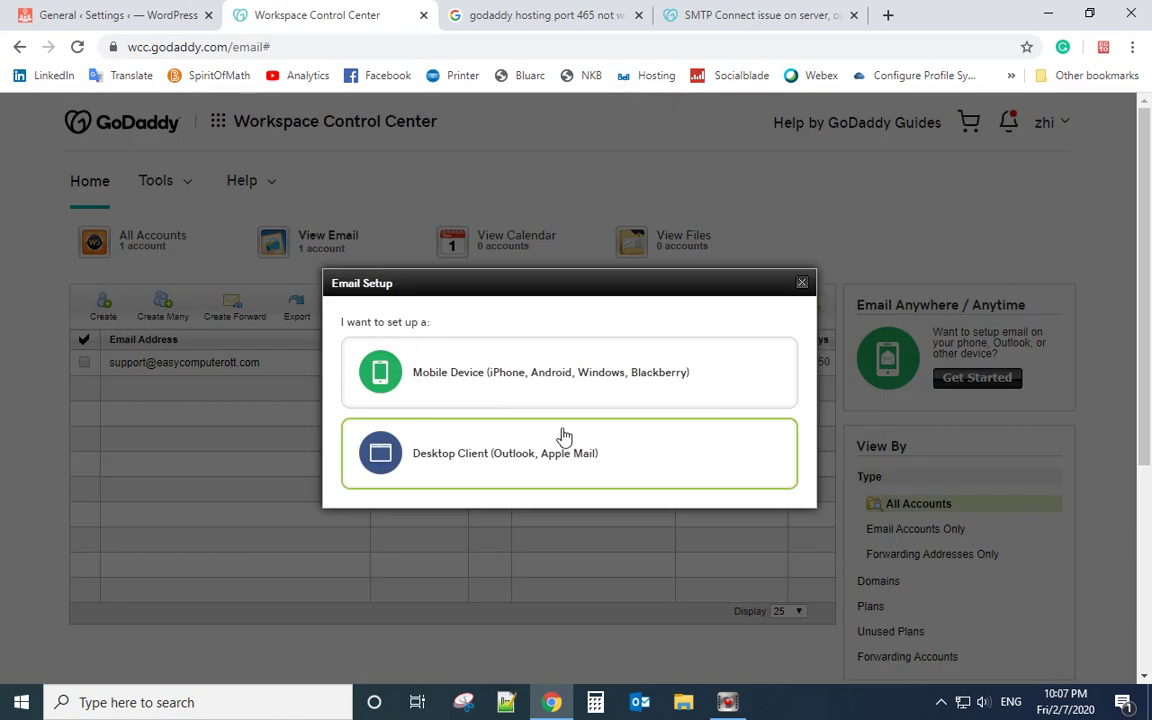
click(563, 390)
click(576, 422)
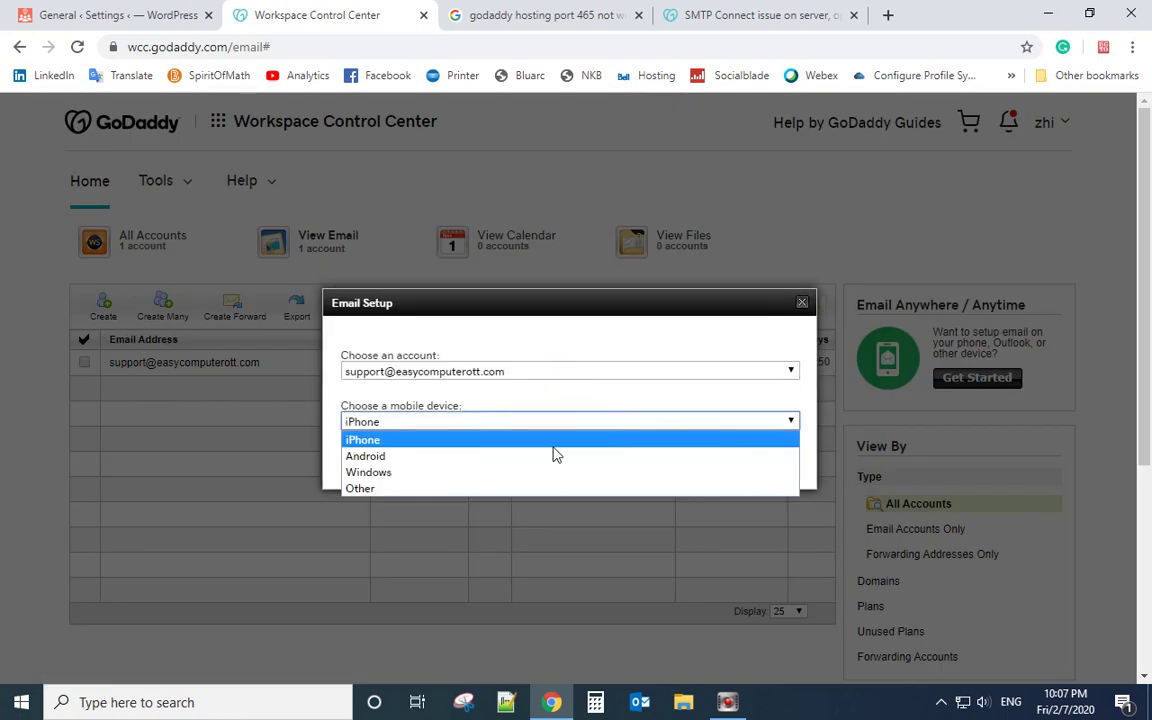
click(553, 455)
click(616, 468)
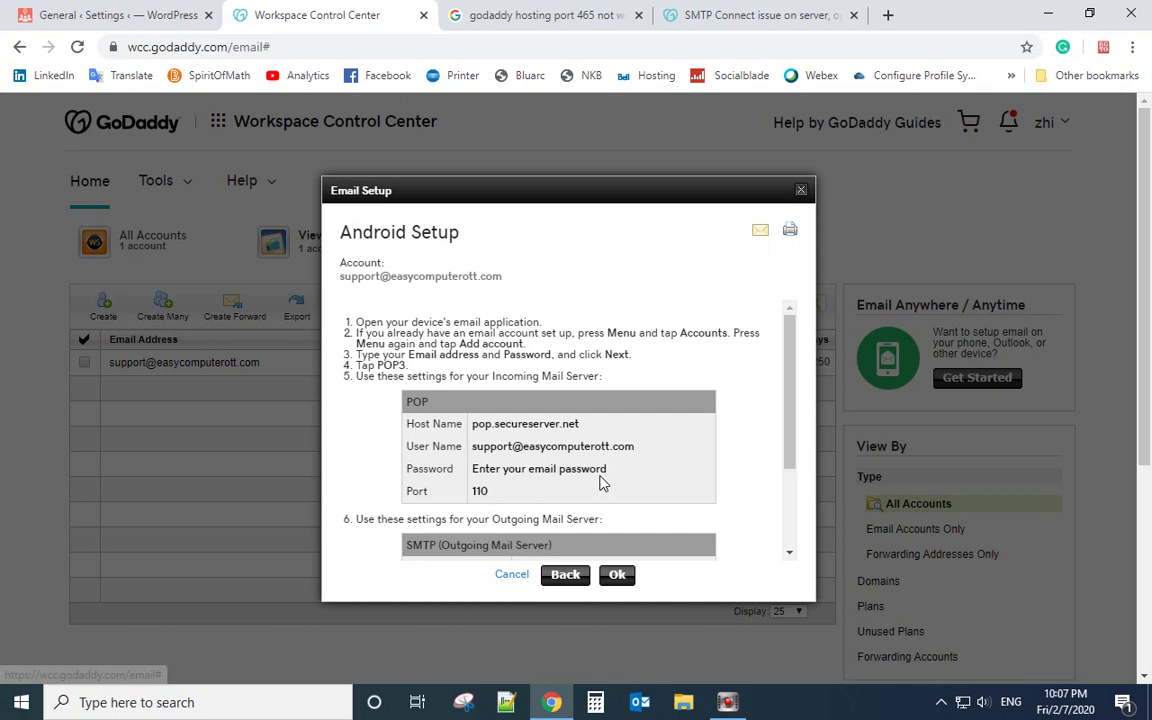
scroll(607, 530, down, 3)
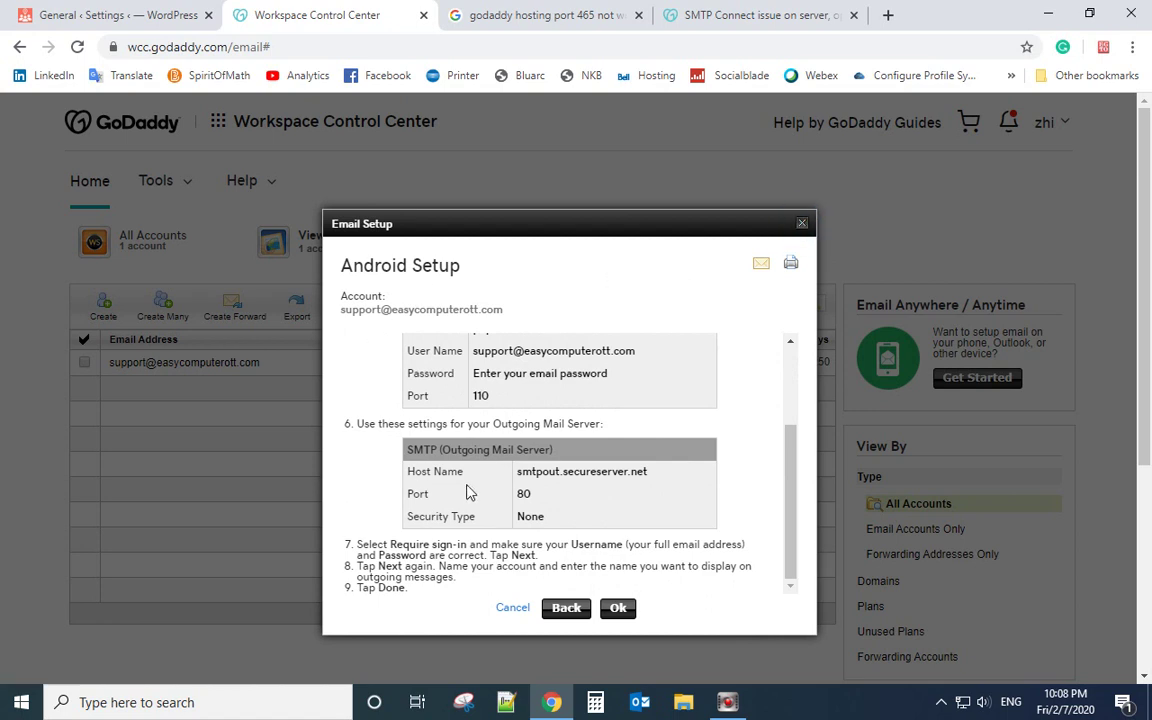
Step: Compare Android's security type None and SMTP port 80 against the WordPress SMTP settings
double_click(427, 516)
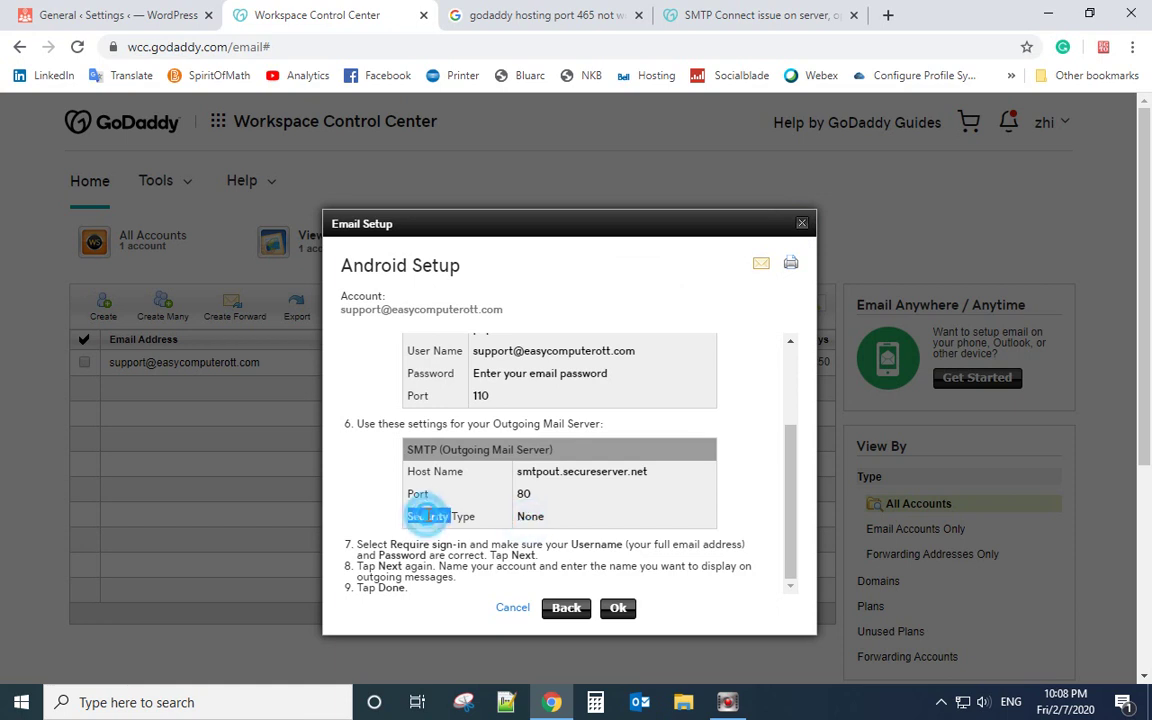
click(427, 516)
double_click(529, 516)
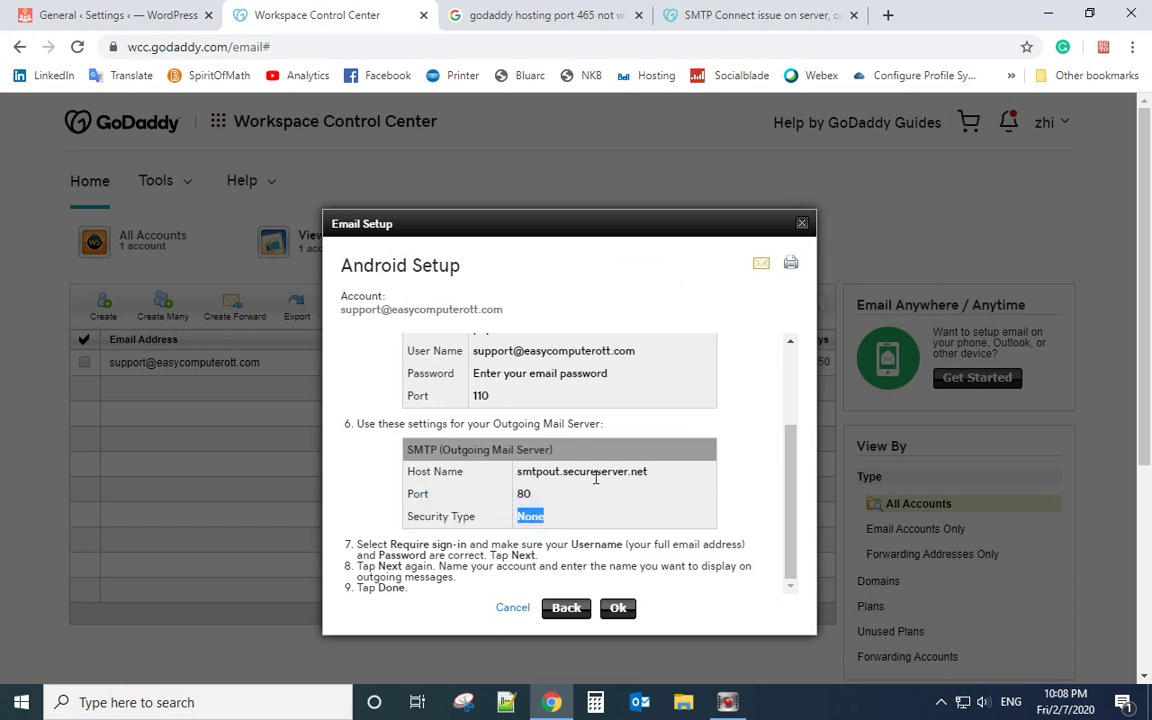
click(128, 16)
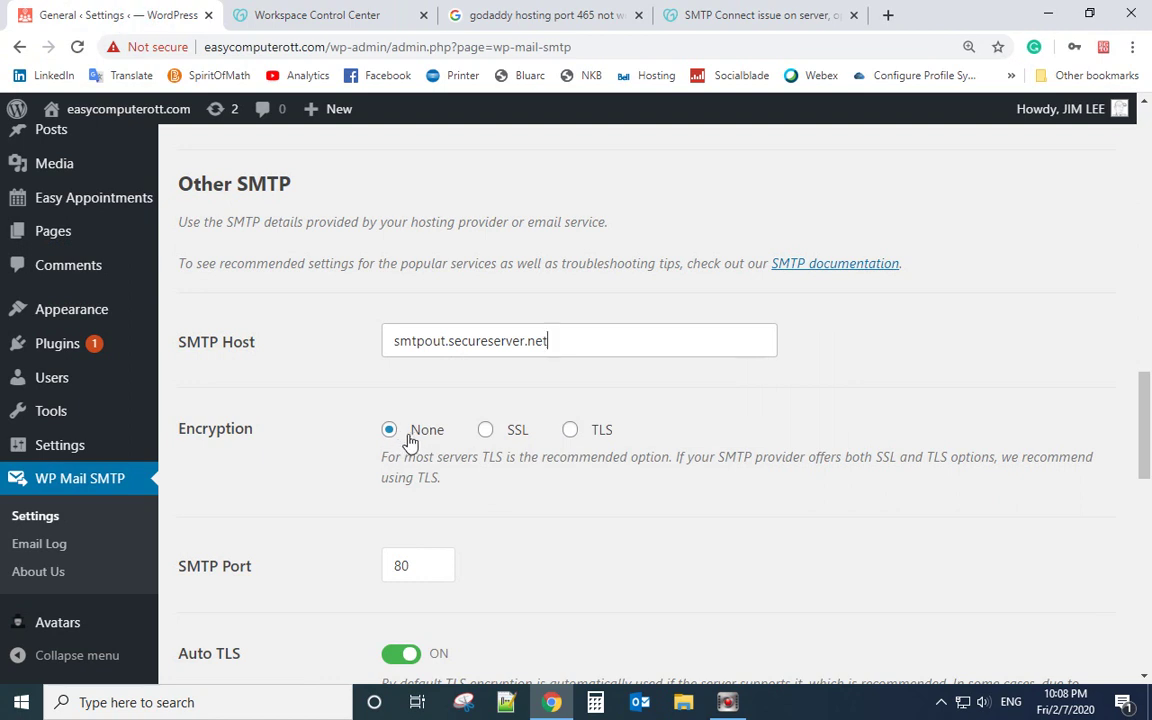
click(360, 16)
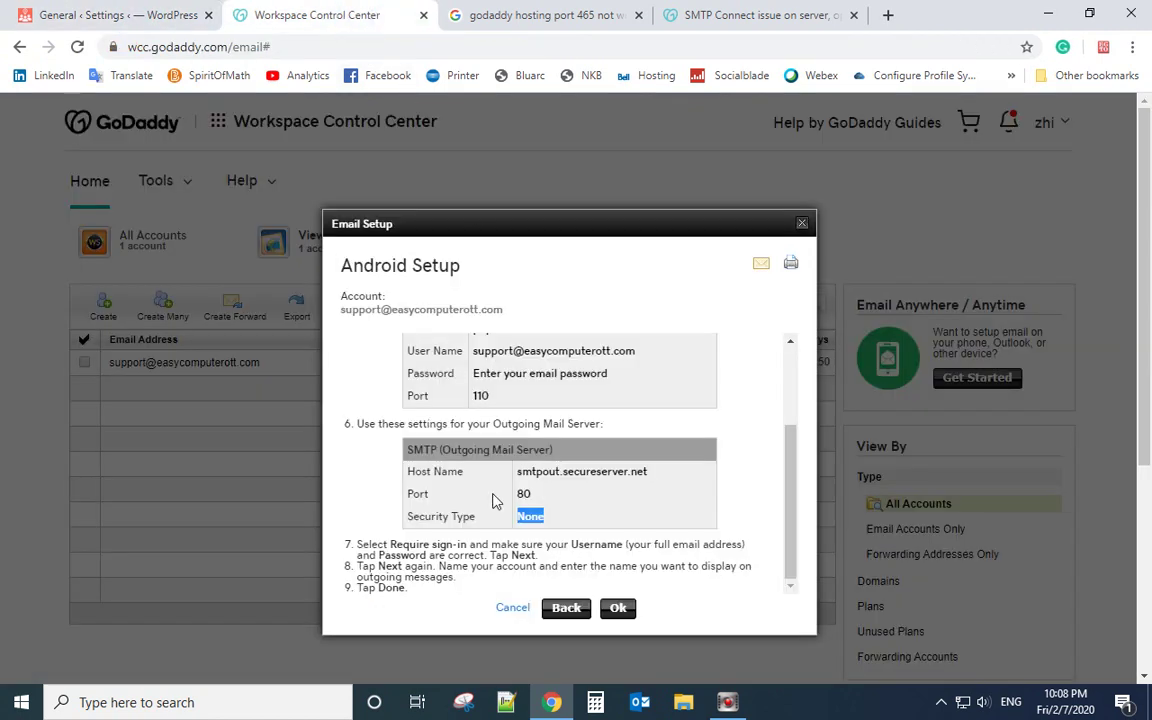
double_click(523, 493)
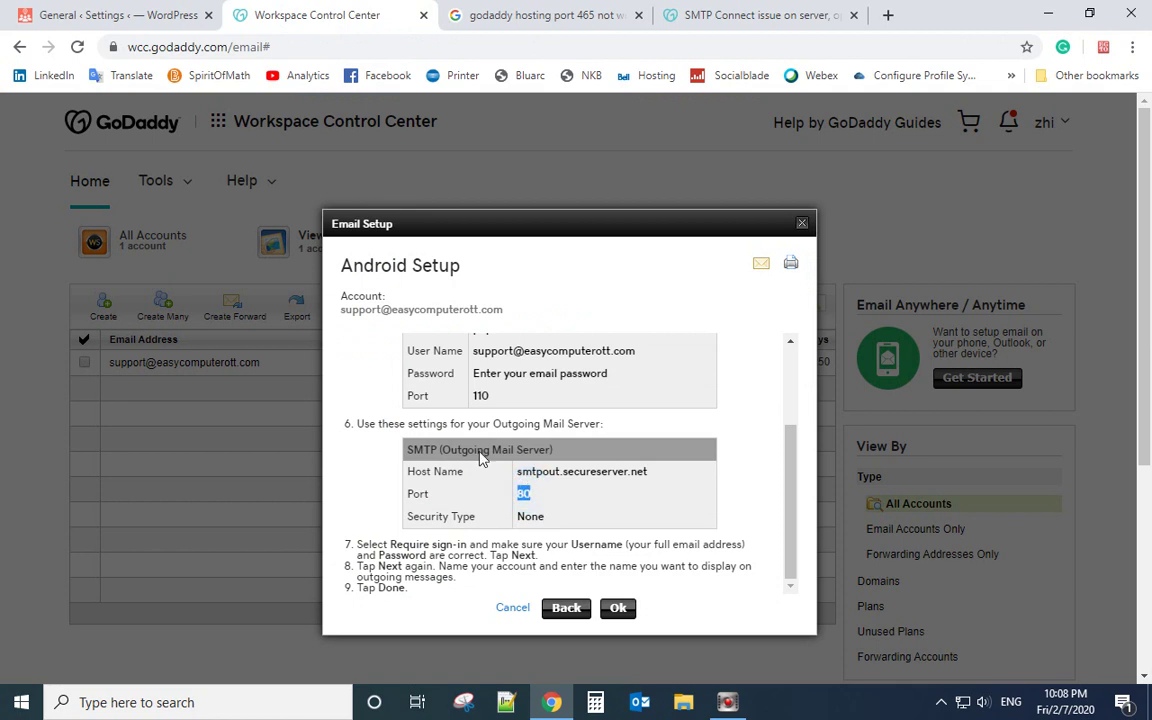
click(150, 15)
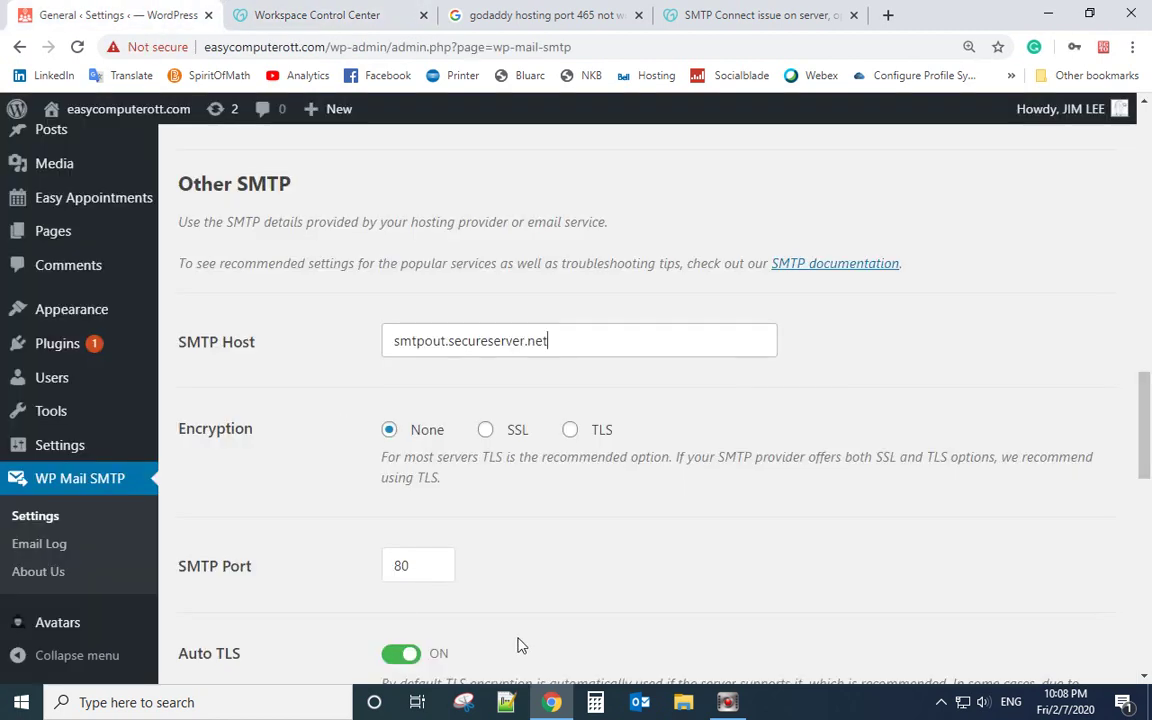
Step: Verify the SMTP Username and Password fields, then save the WP Mail SMTP settings
scroll(477, 566, down, 6)
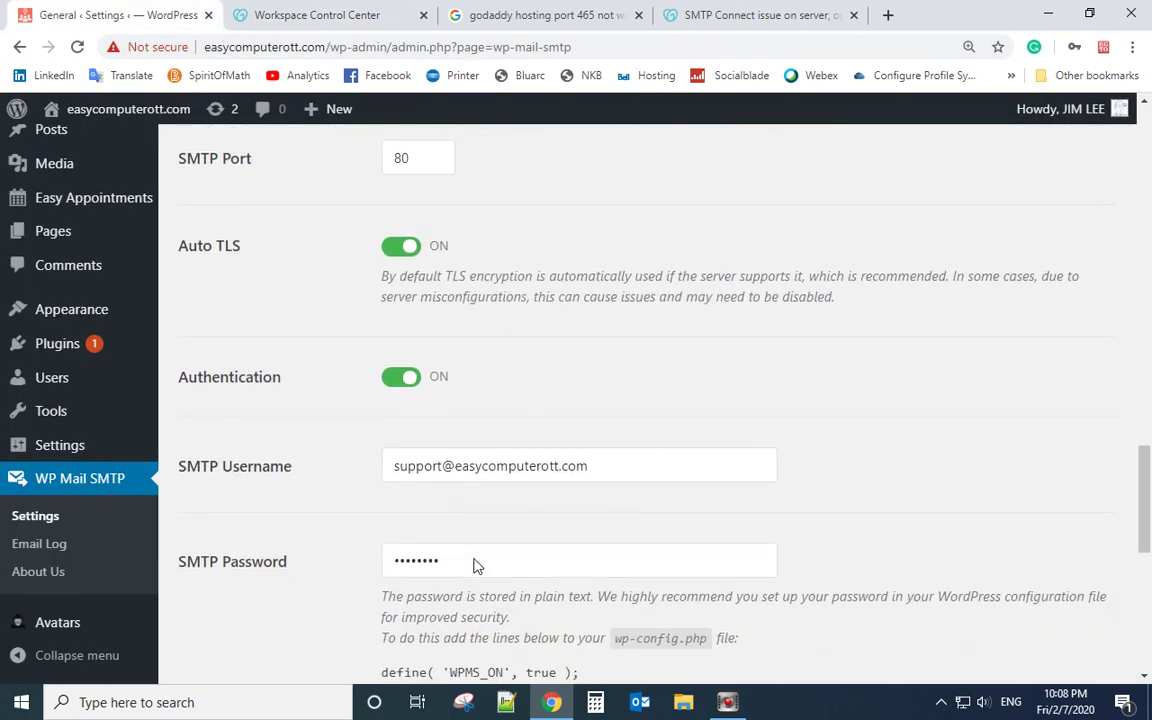
triple_click(494, 451)
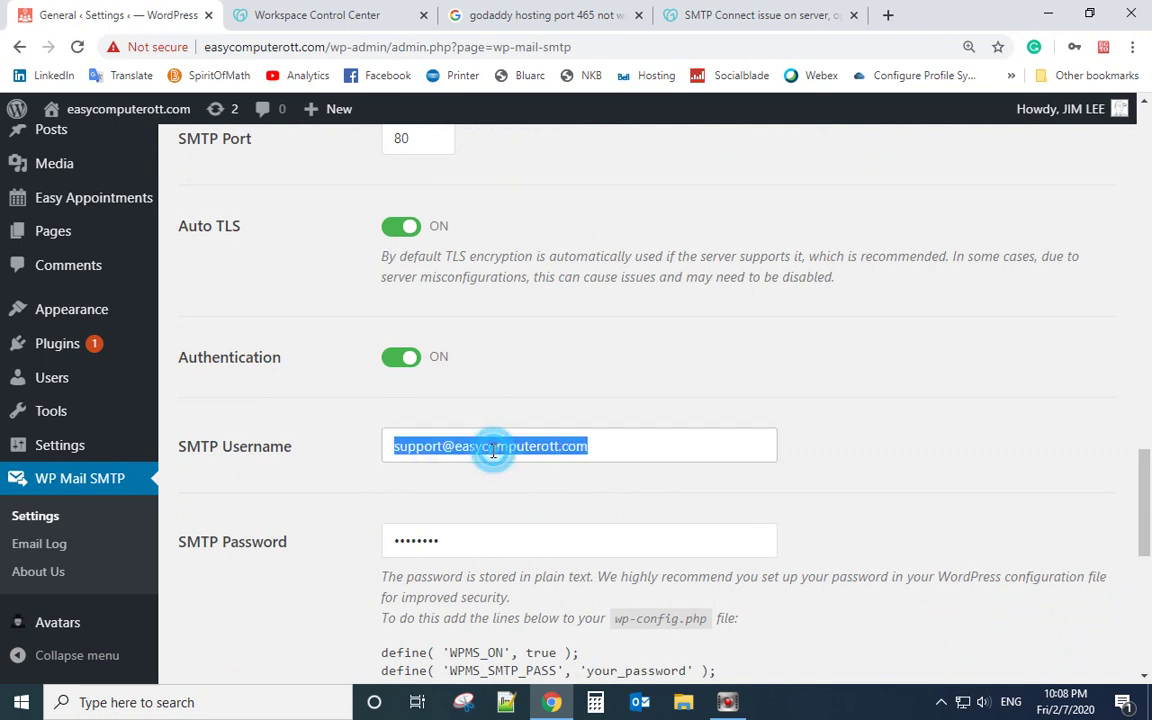
triple_click(408, 545)
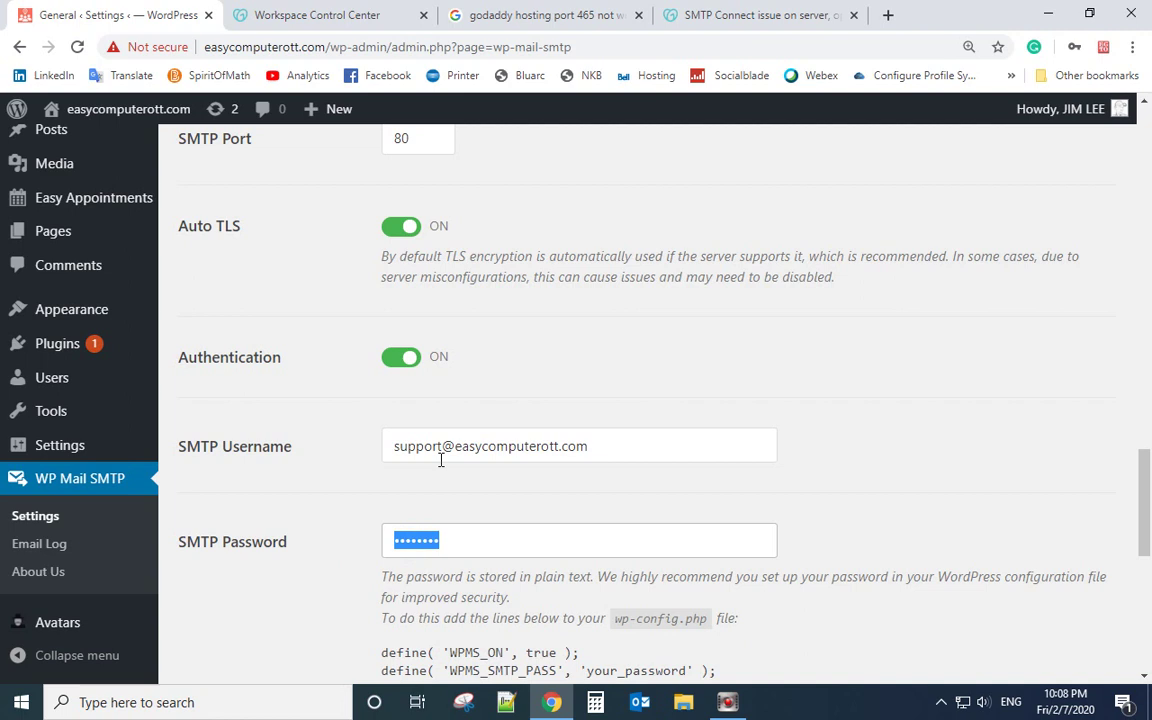
scroll(493, 546, down, 3)
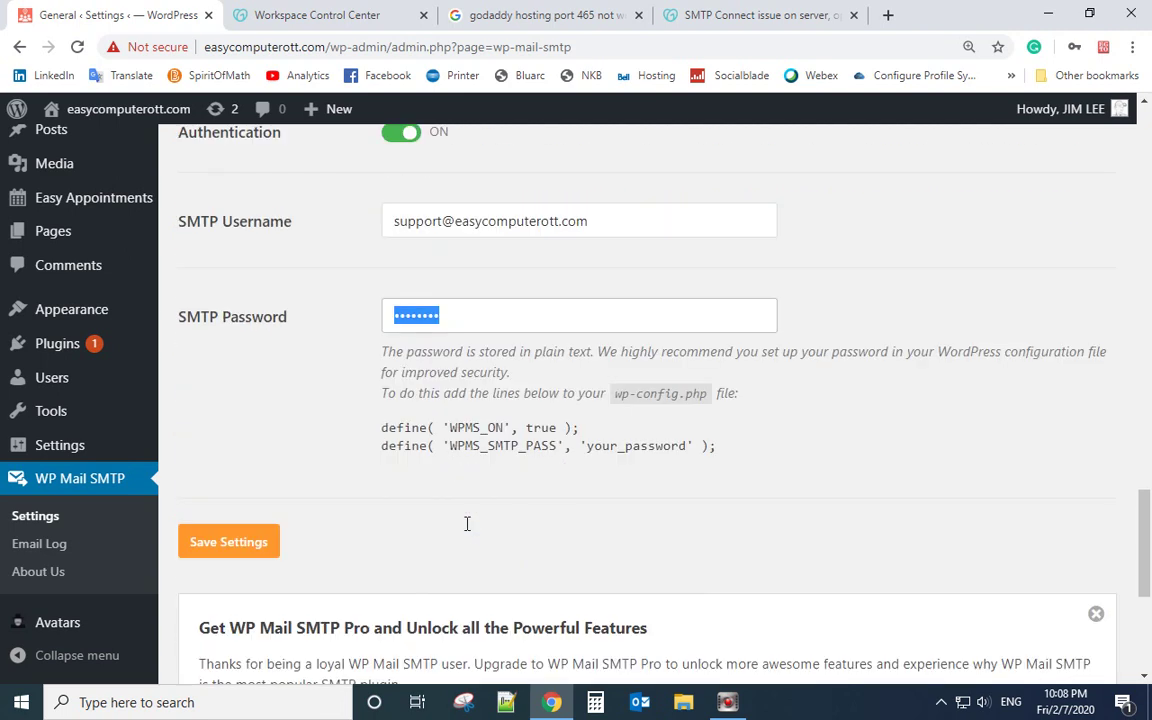
click(221, 549)
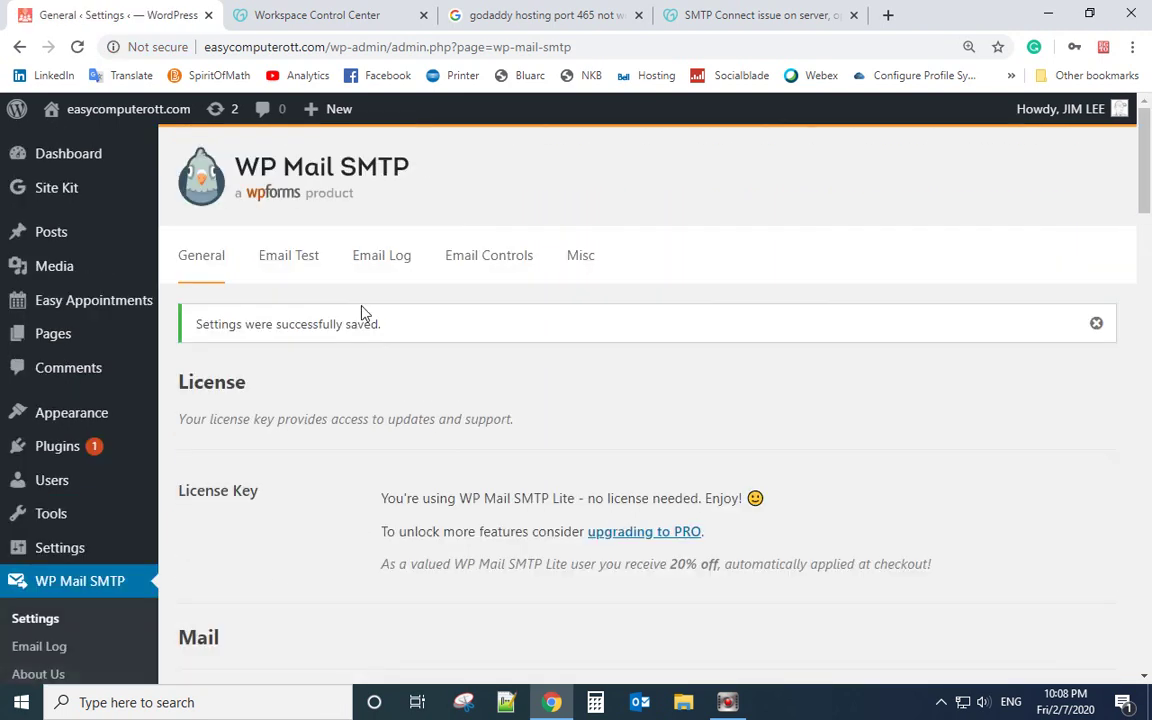
Step: Send an HTML test email from the WP Mail SMTP Email Test page
click(289, 255)
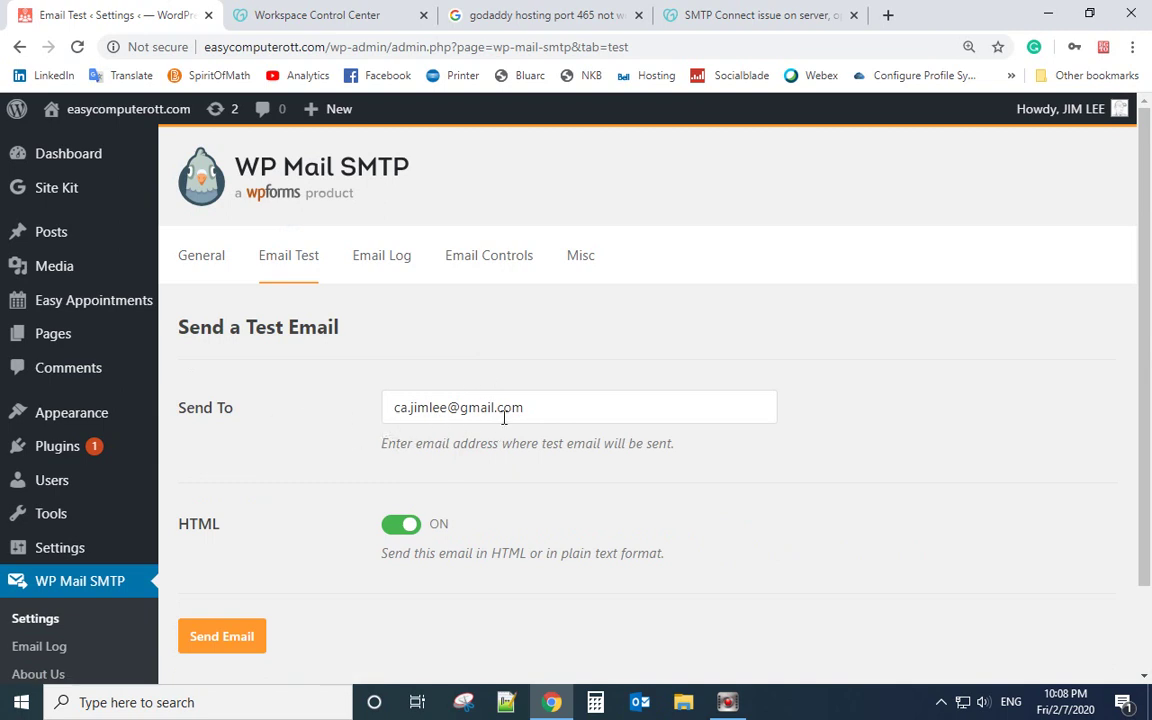
scroll(530, 505, down, 1)
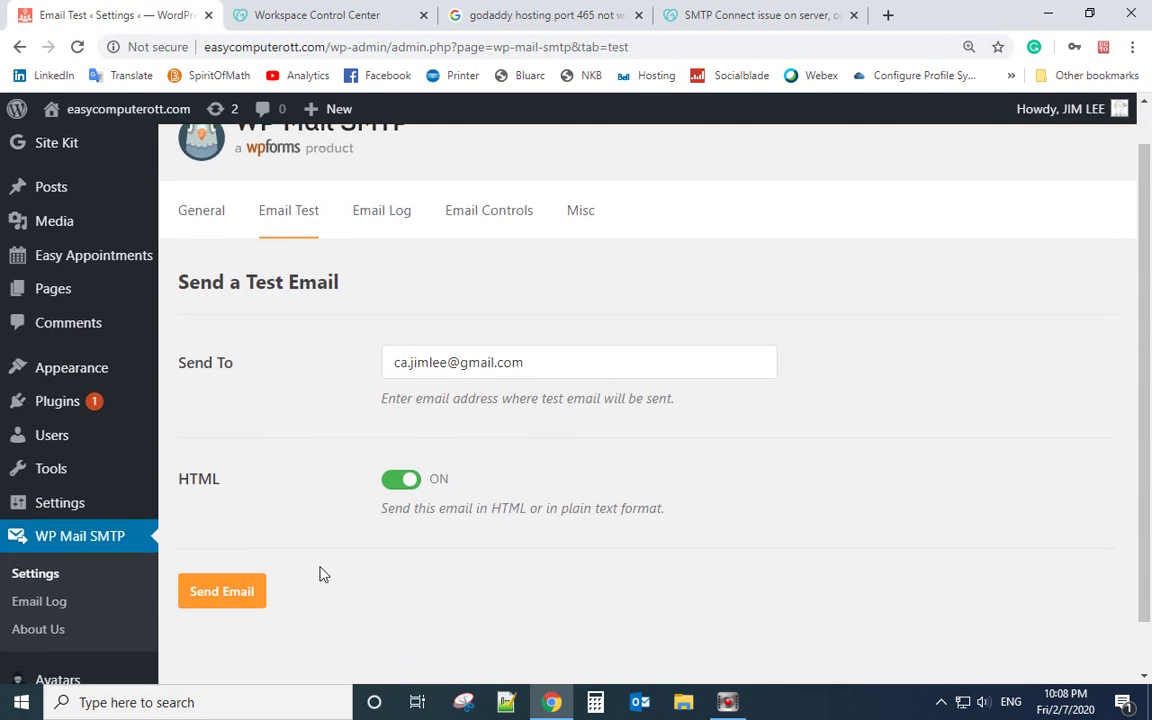
click(234, 591)
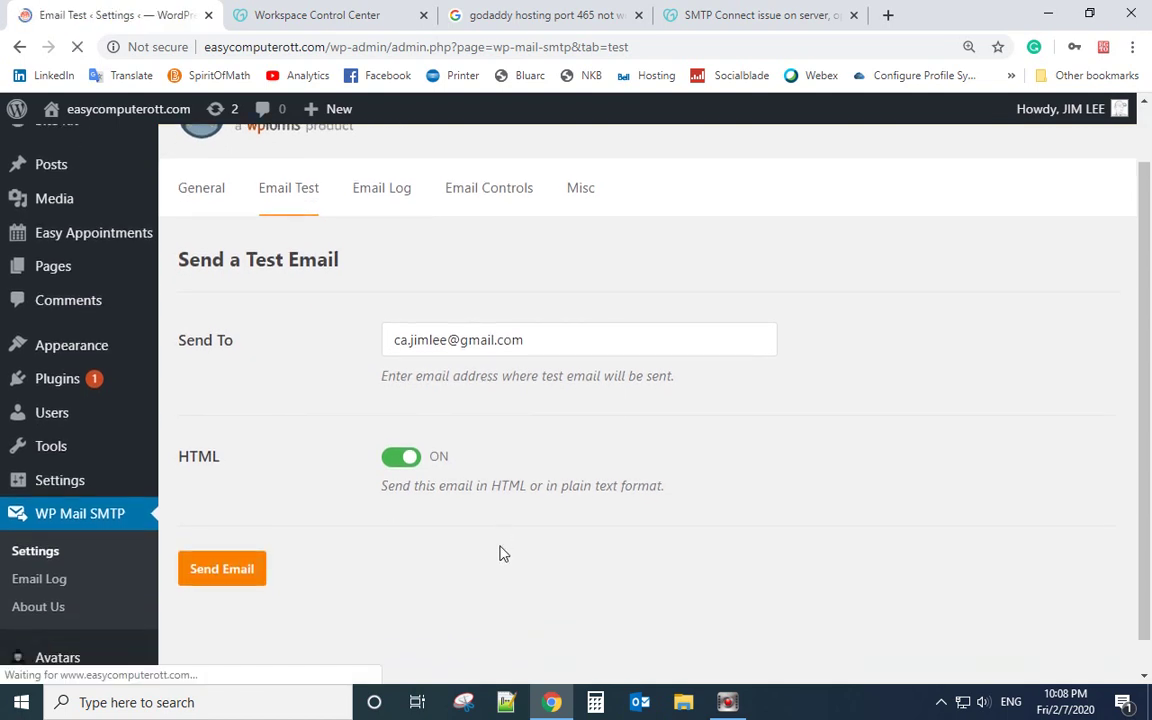
scroll(503, 555, down, 2)
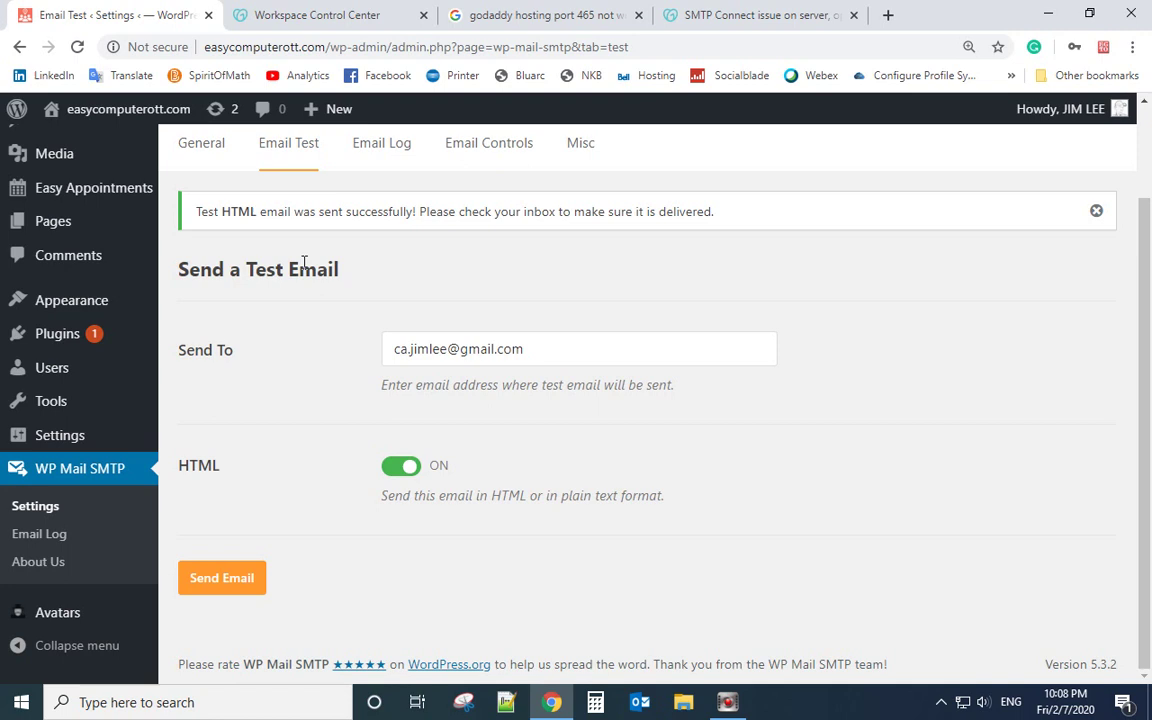
Step: Open the 'WP Mail SMTP: HTML Test' email in Gmail and highlight its 'Congrats' confirmation line
click(887, 15)
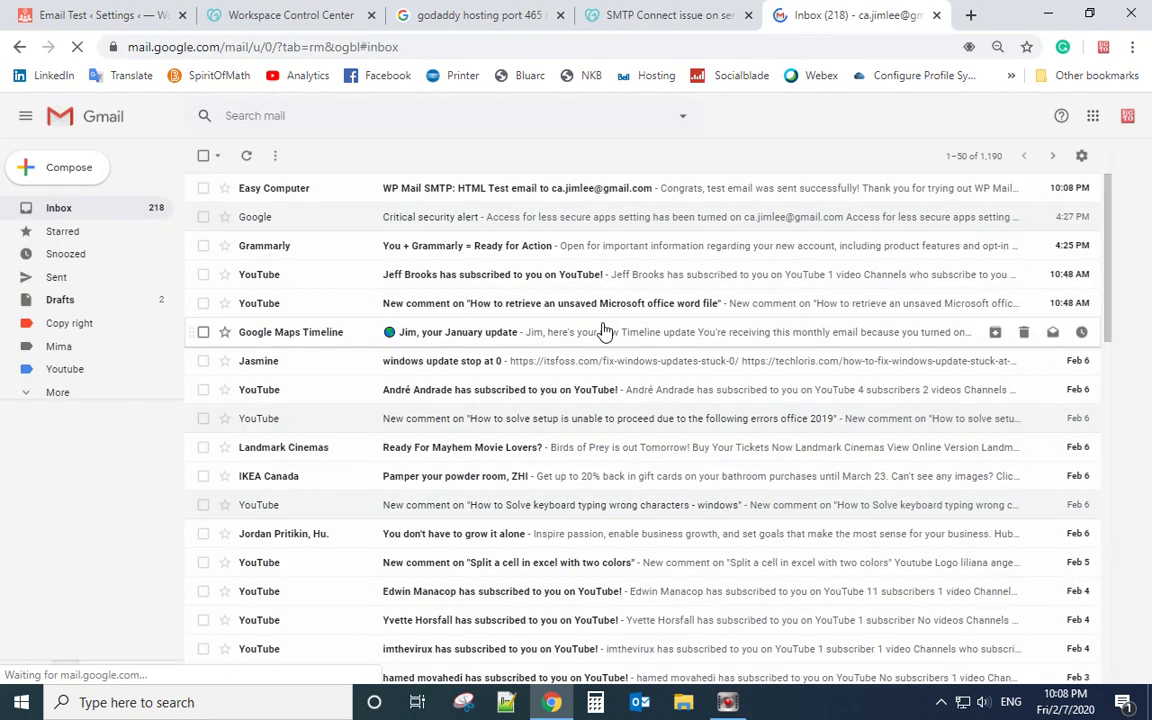
click(440, 193)
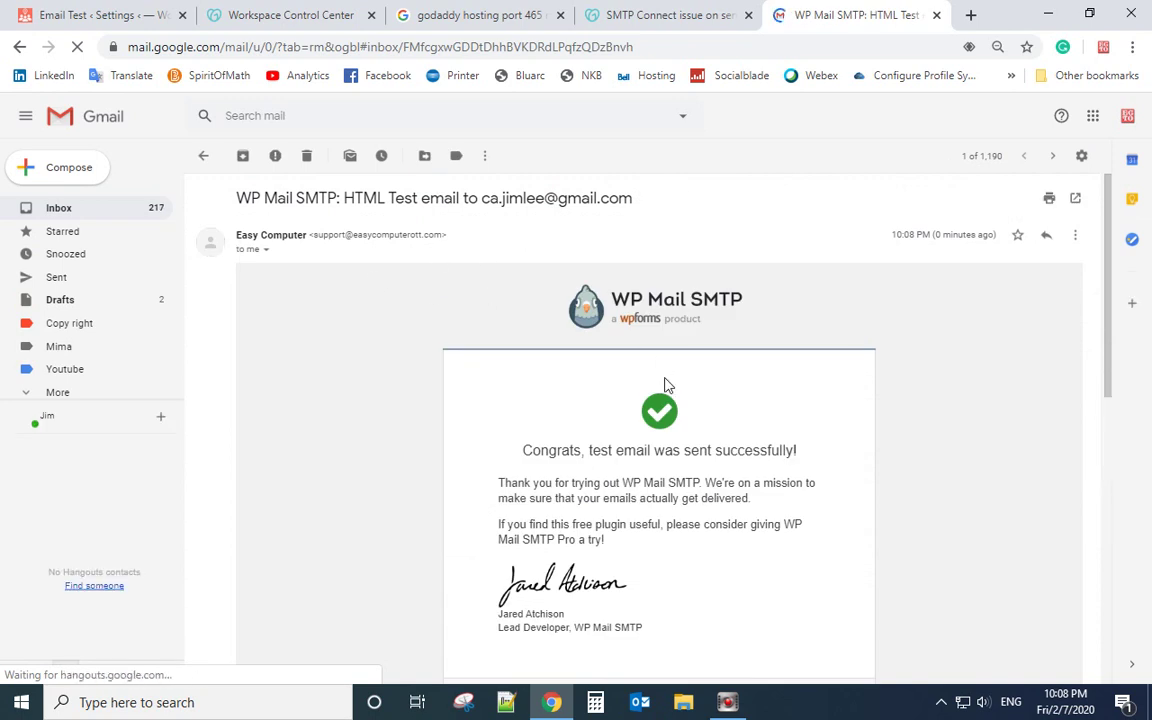
scroll(205, 240, down, 1)
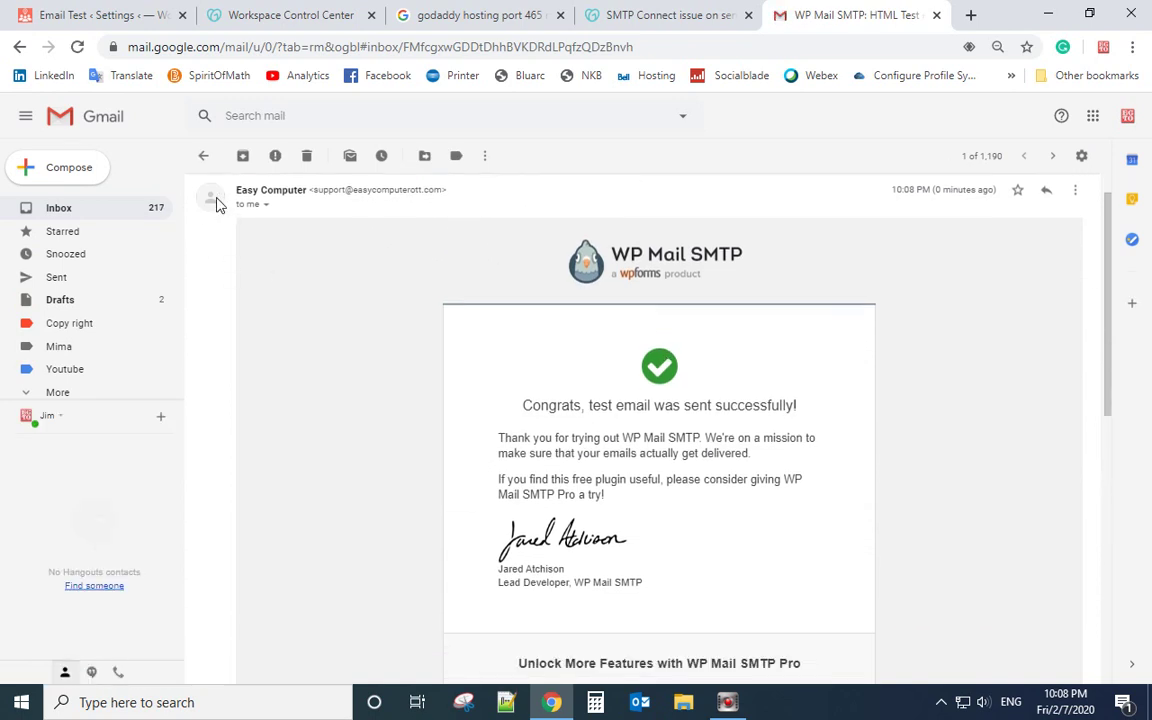
mouse_move(222, 203)
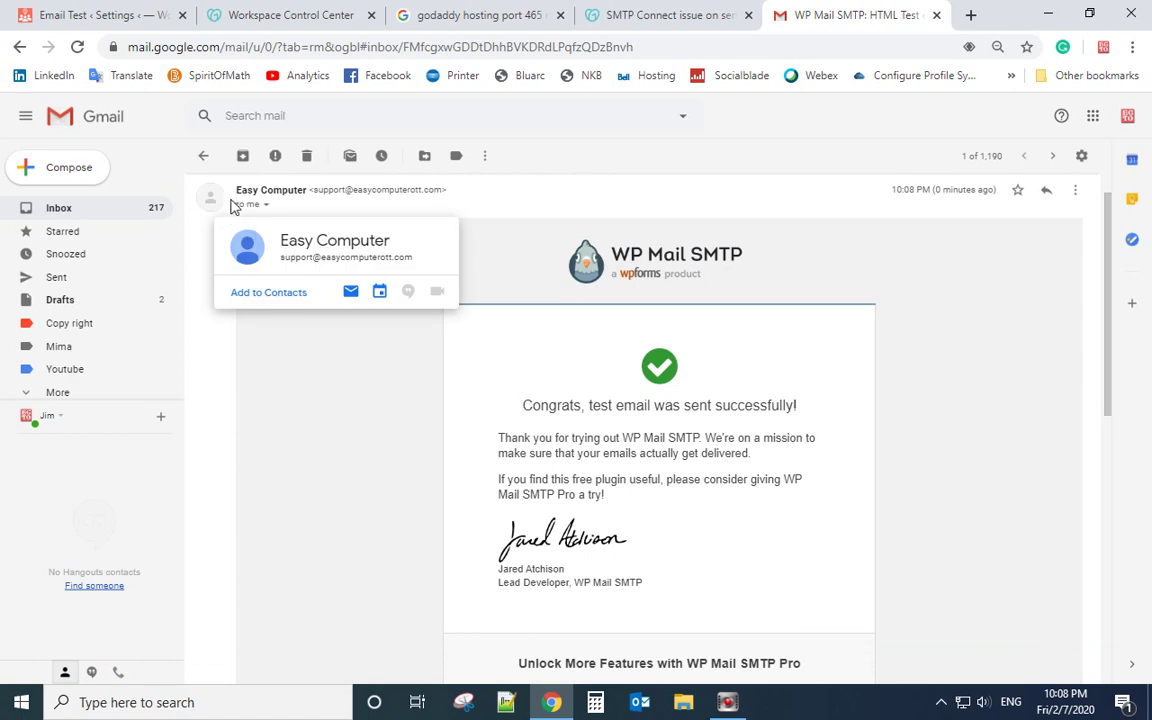
scroll(577, 405, down, 3)
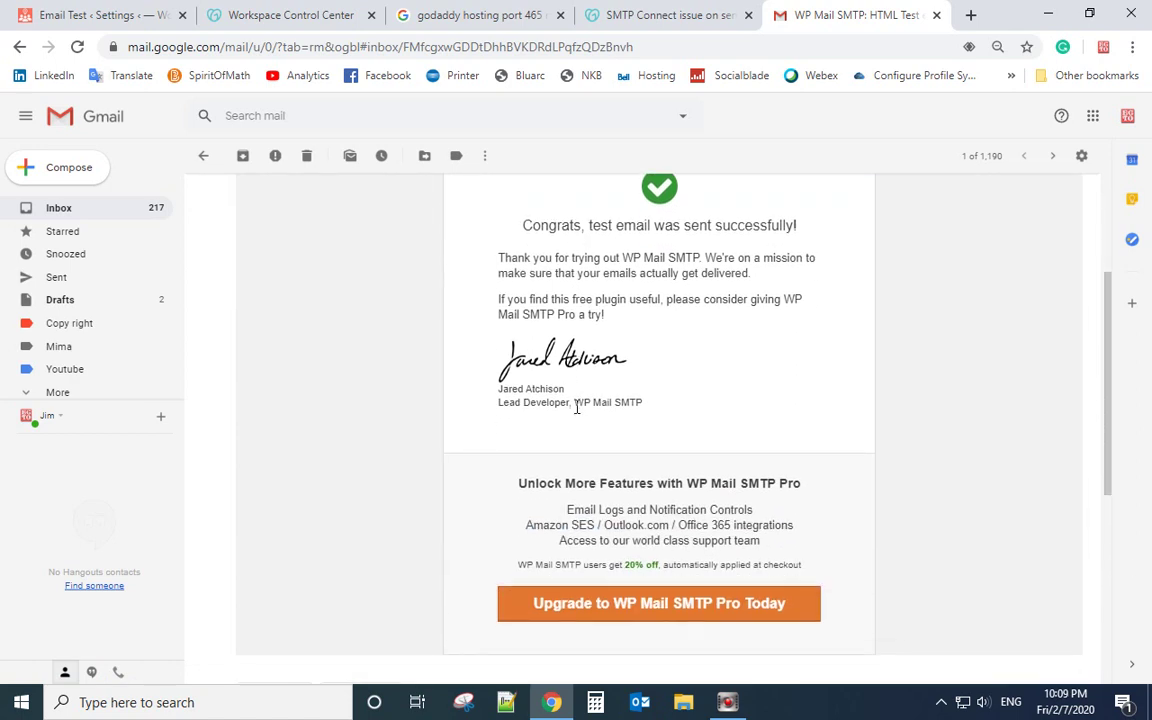
scroll(577, 405, up, 4)
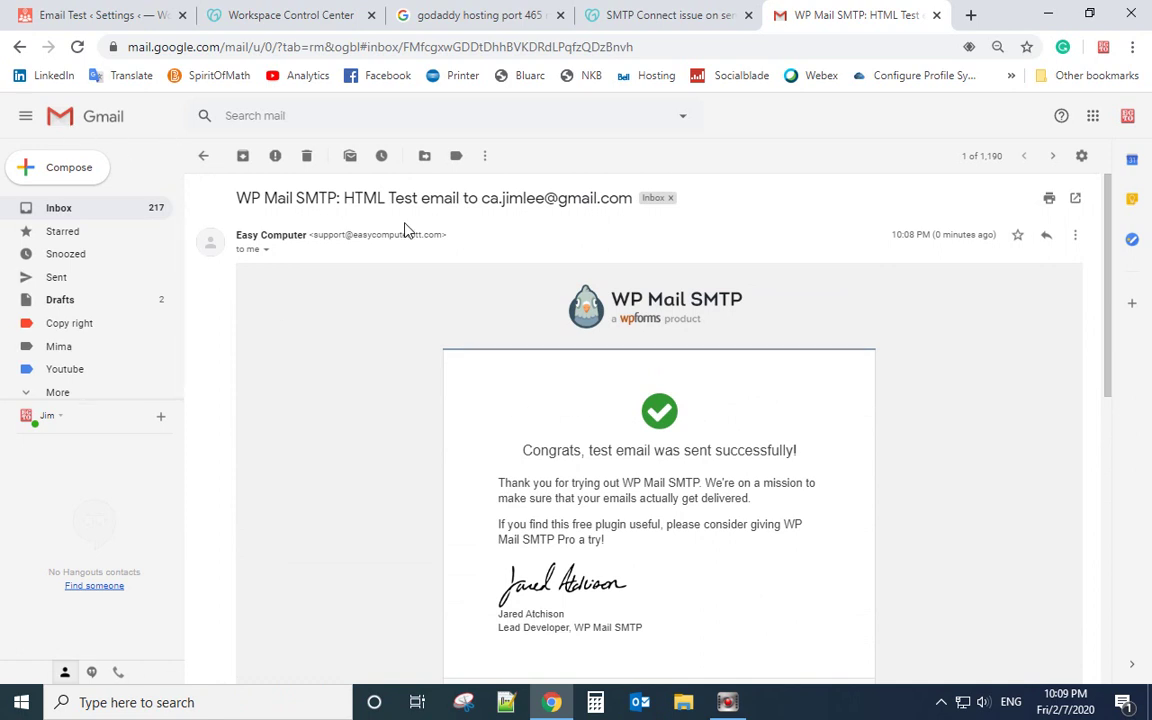
scroll(520, 375, down, 1)
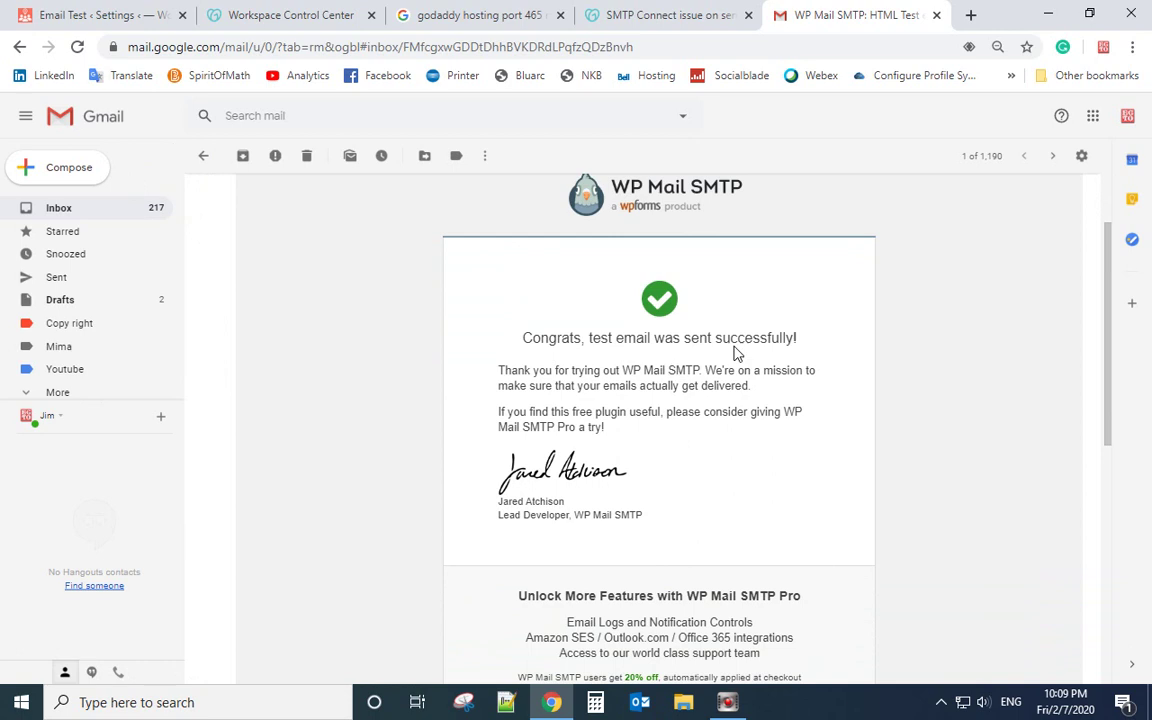
triple_click(722, 338)
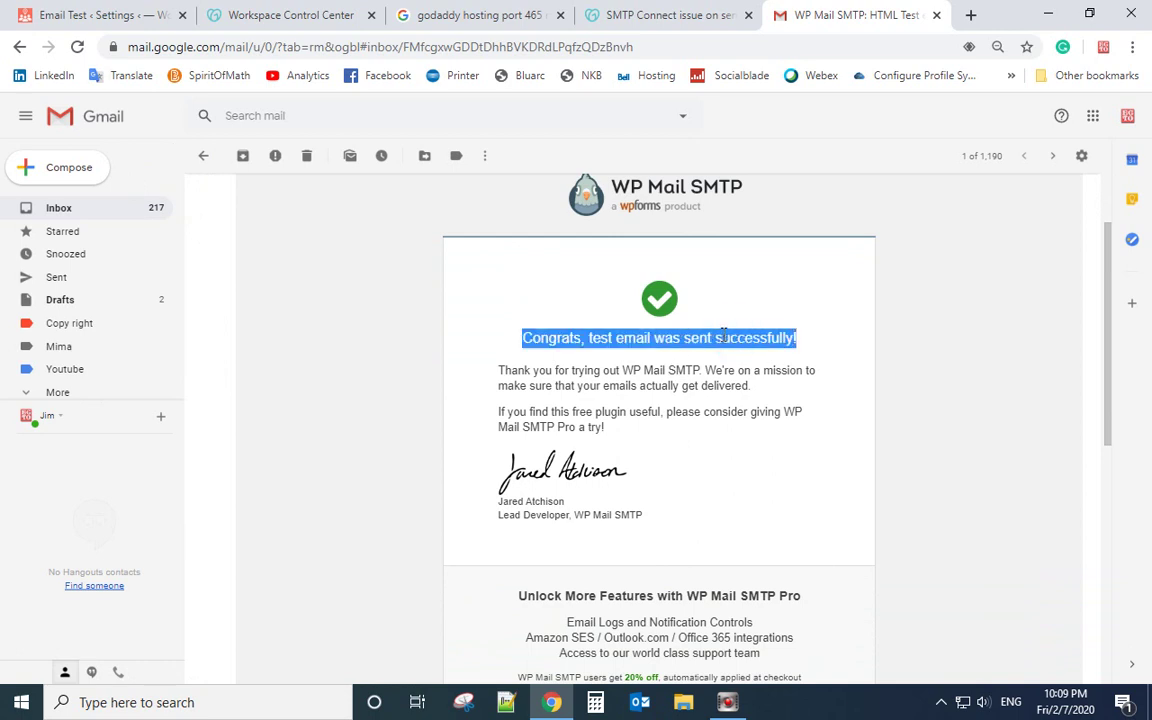
Step: Go back to WordPress and open the WP Mail SMTP General settings
click(140, 17)
scroll(545, 480, up, 1)
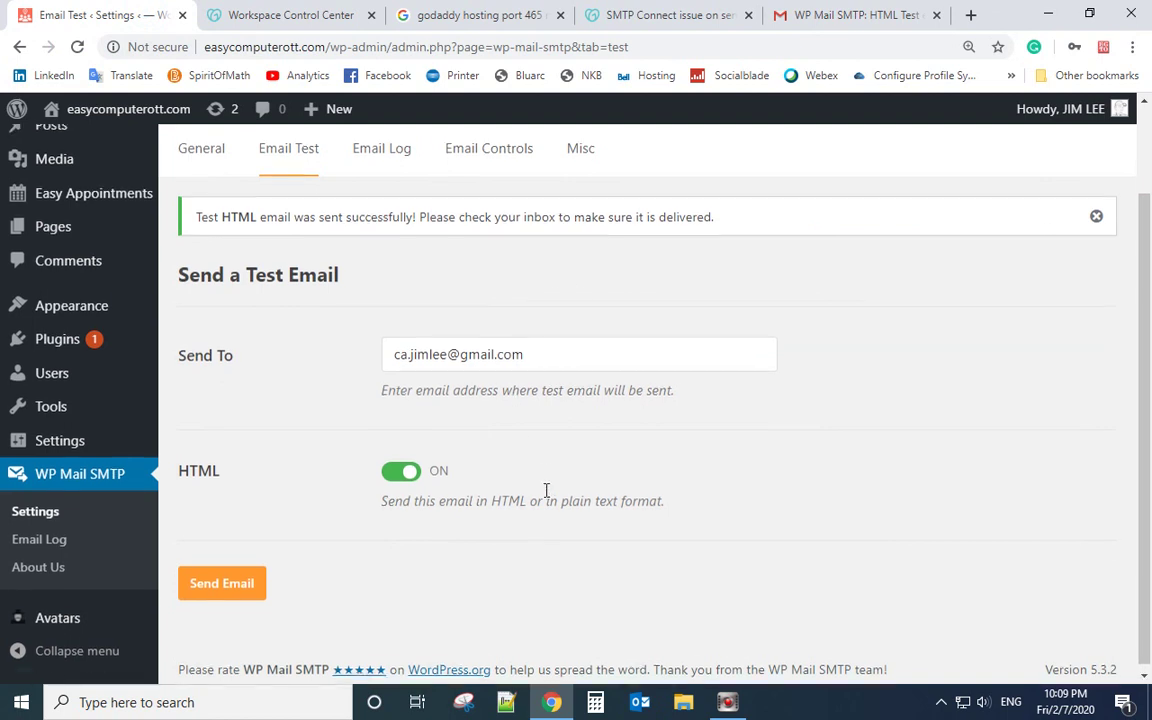
scroll(547, 497, down, 2)
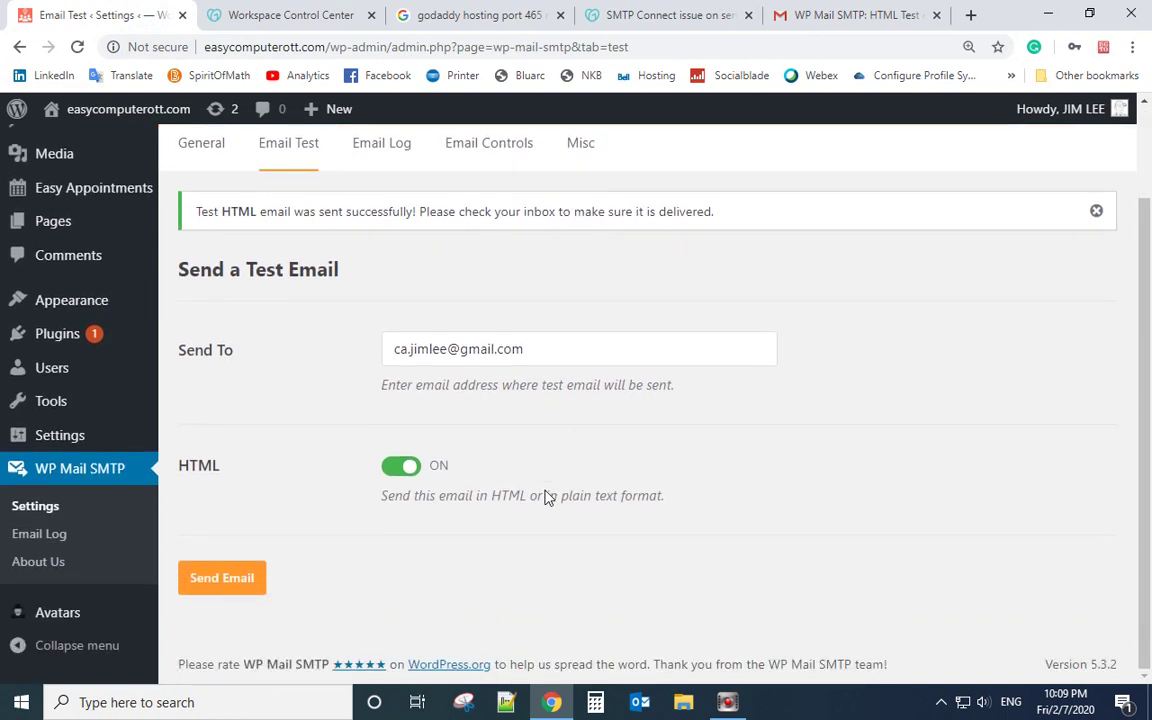
click(202, 144)
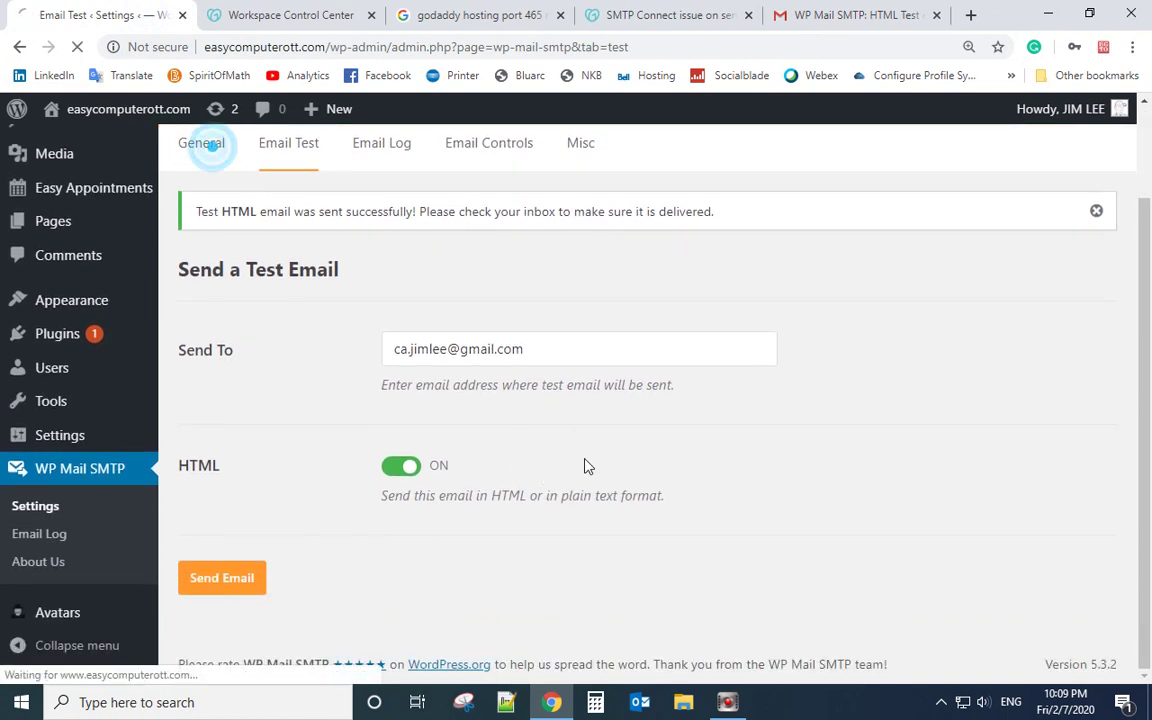
scroll(604, 515, down, 6)
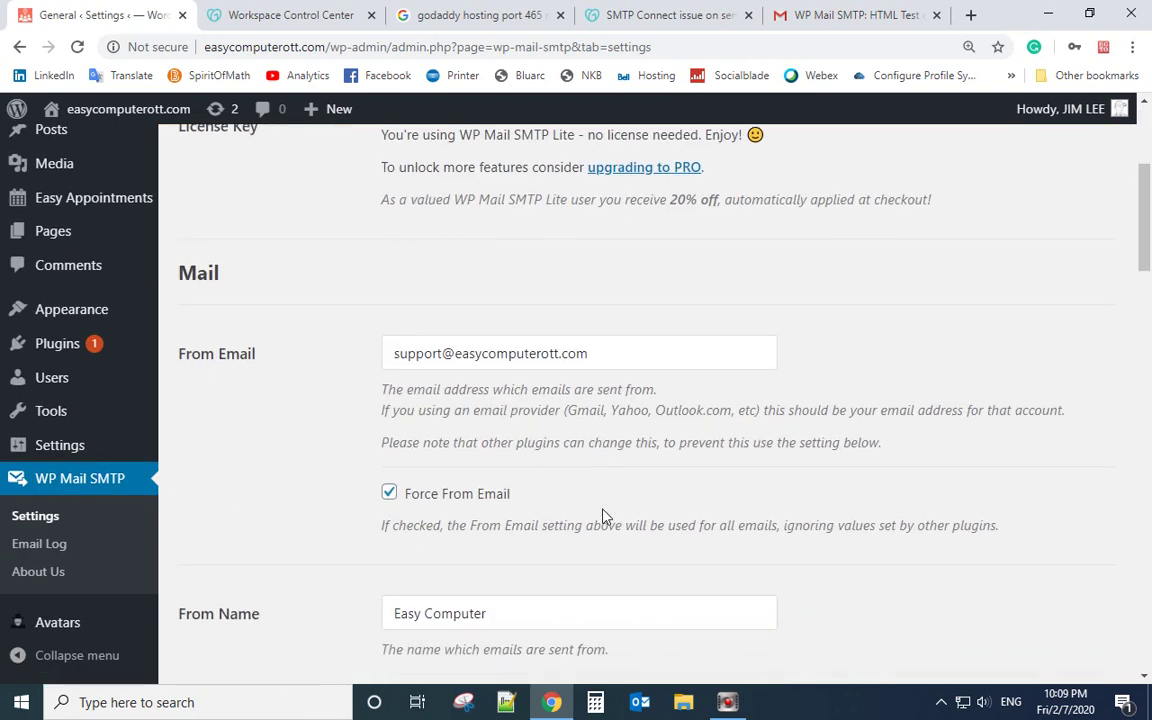
scroll(604, 515, down, 10)
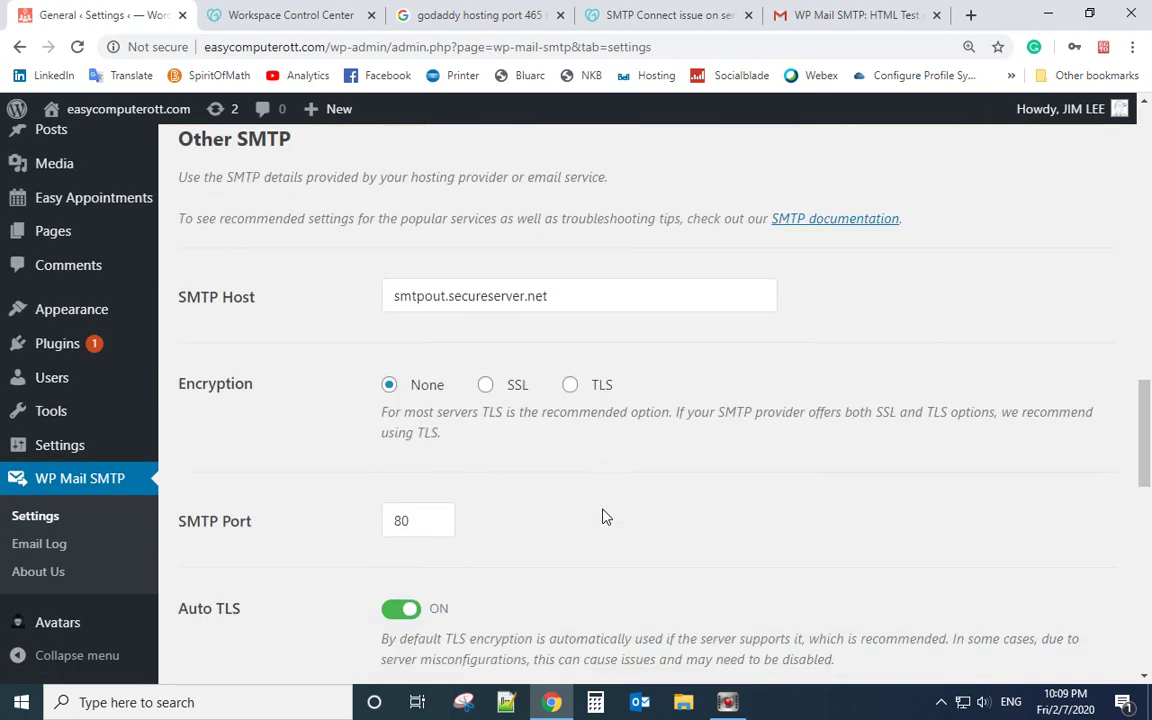
scroll(604, 515, up, 1)
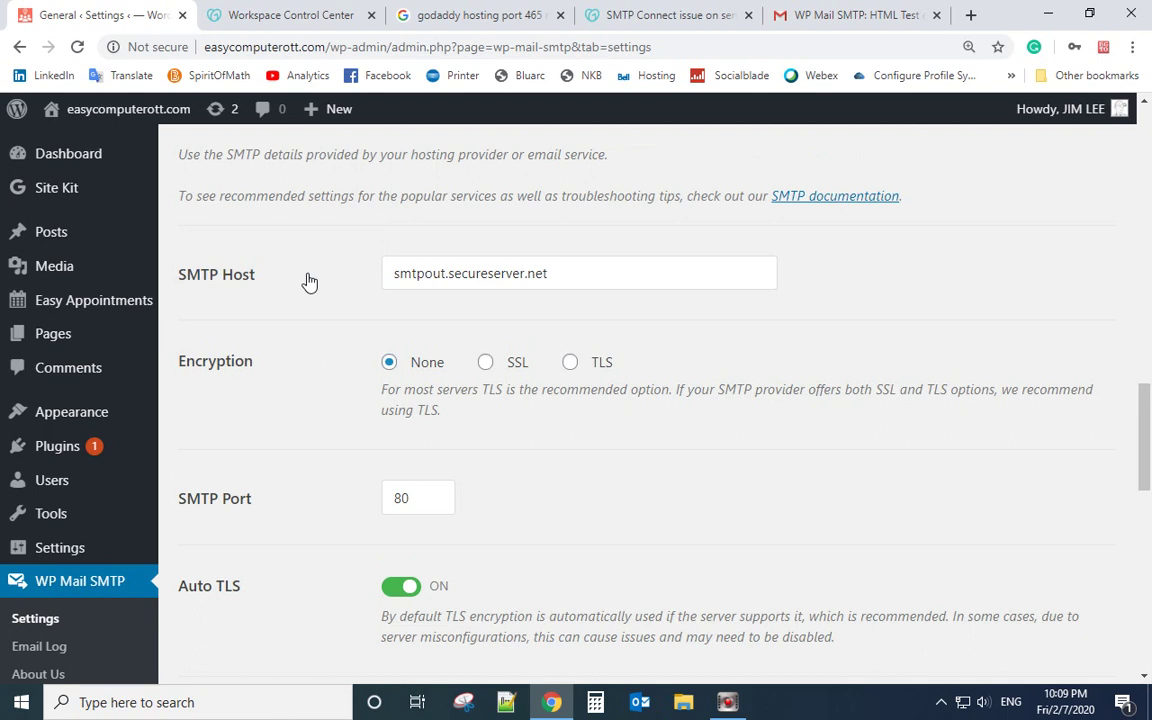
Step: Review the SMTP host smtpout.secureserver.net, port 80, username and masked password fields
double_click(420, 275)
click(399, 284)
scroll(512, 540, down, 5)
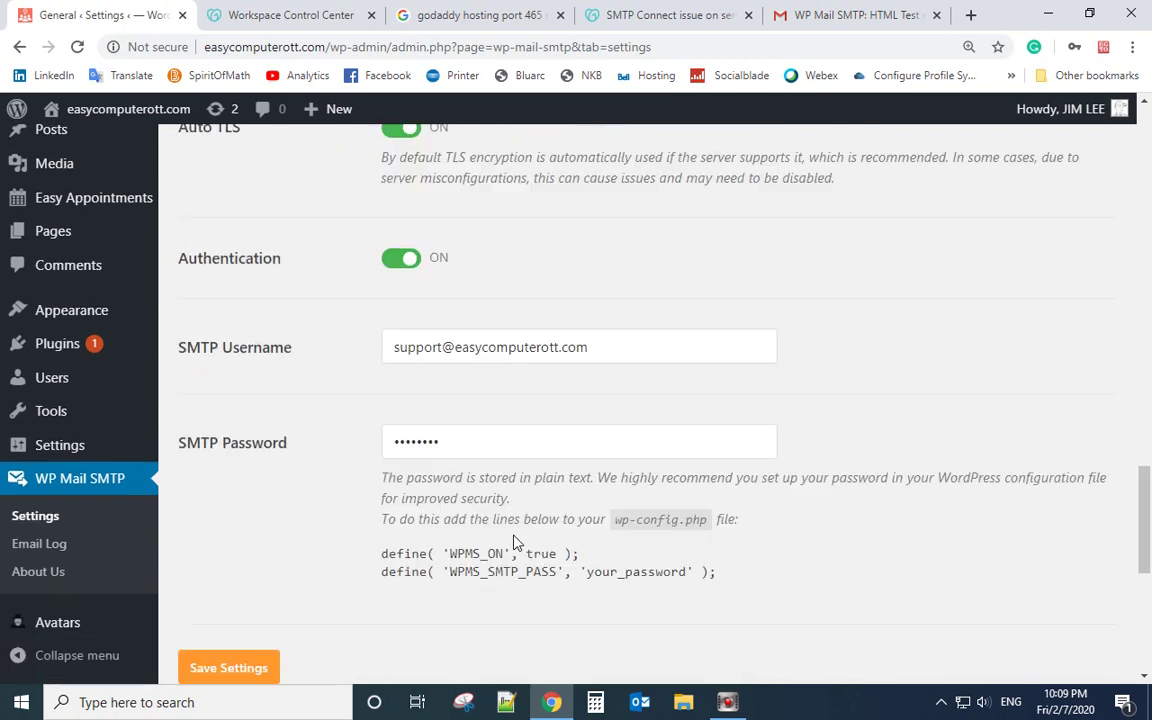
triple_click(417, 334)
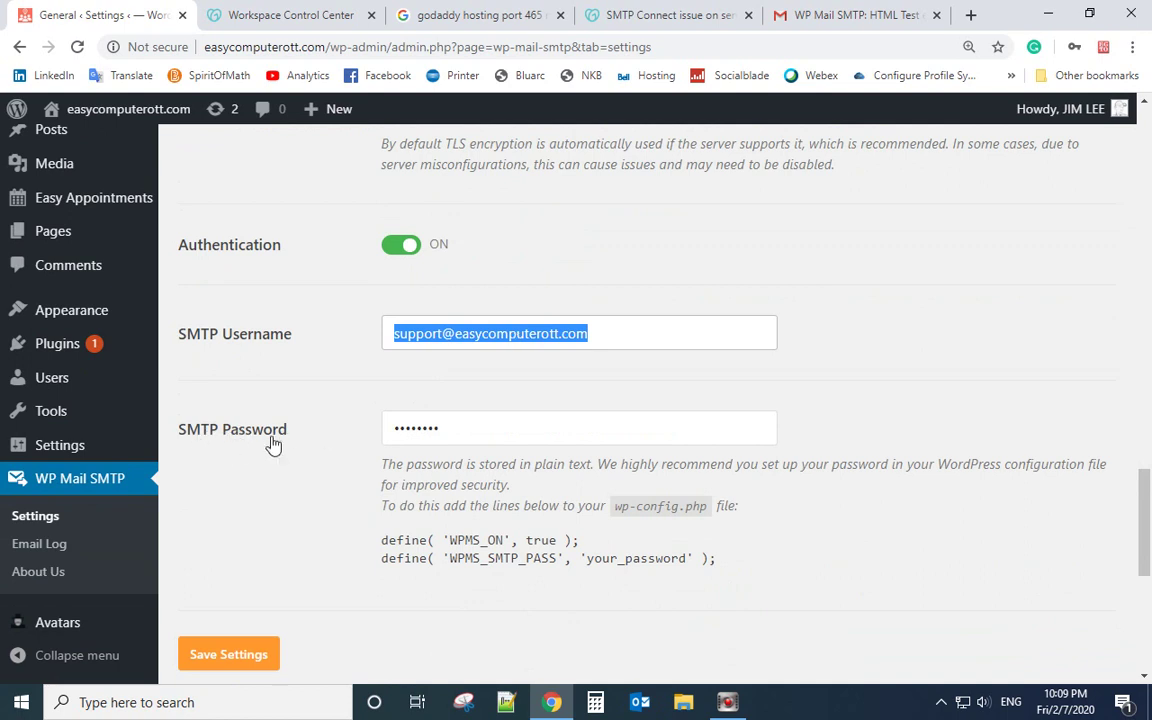
double_click(415, 430)
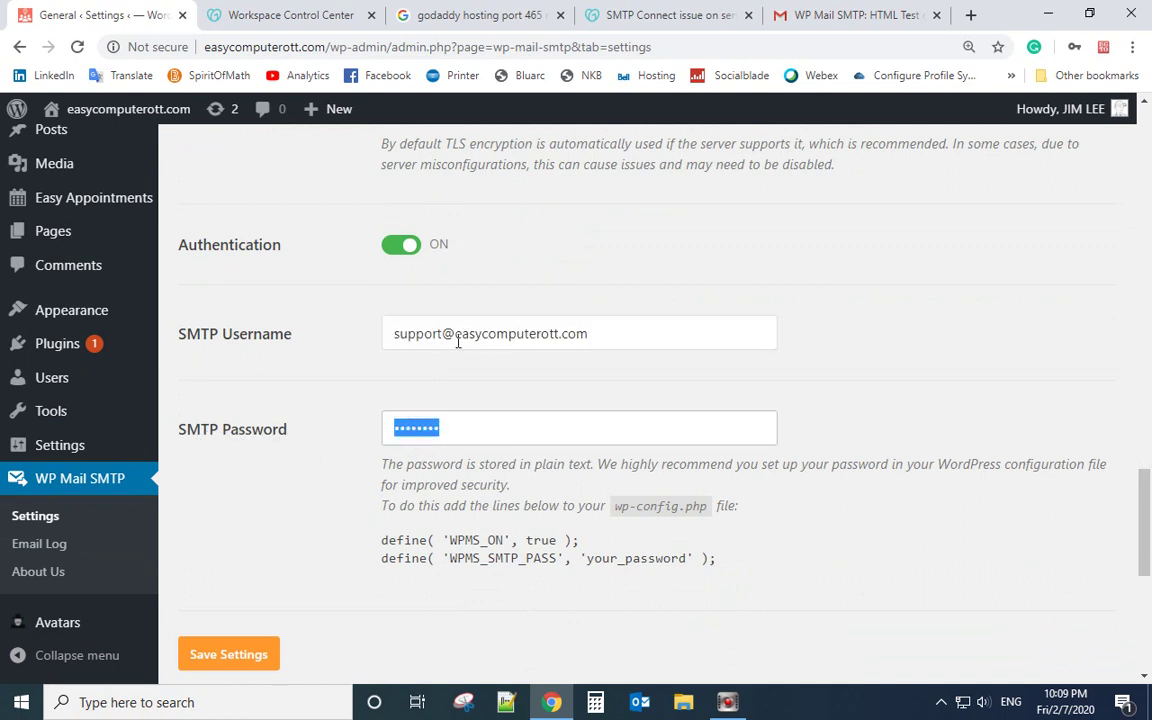
scroll(520, 412, down, 1)
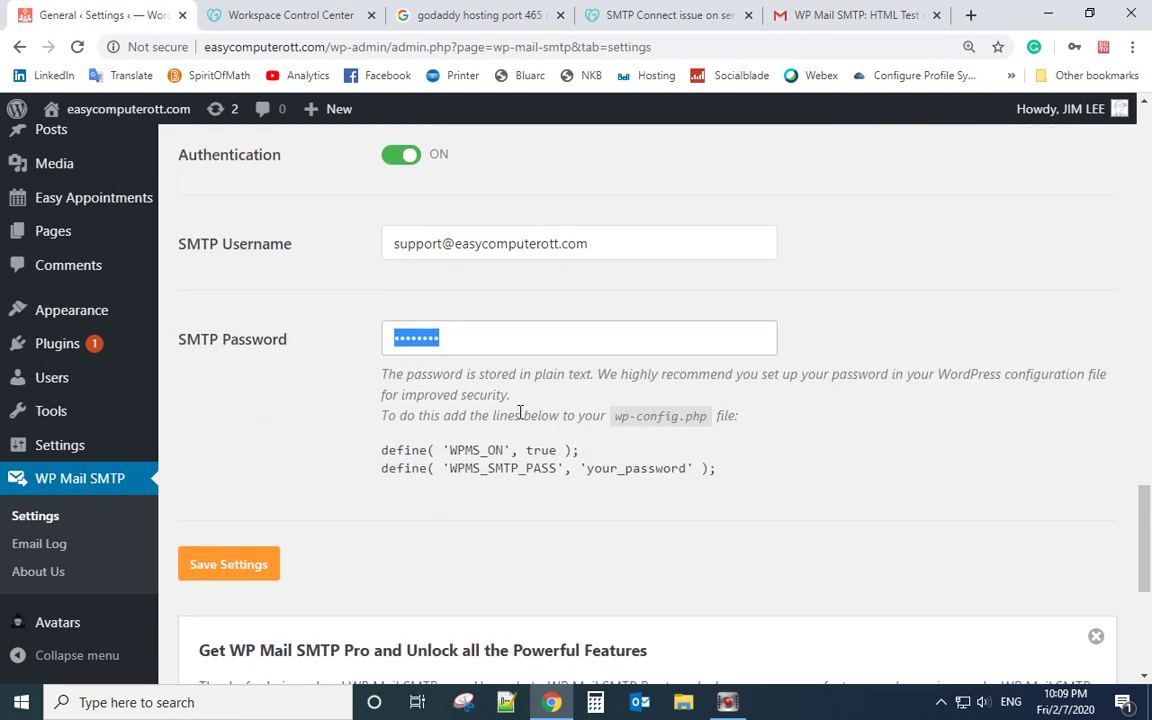